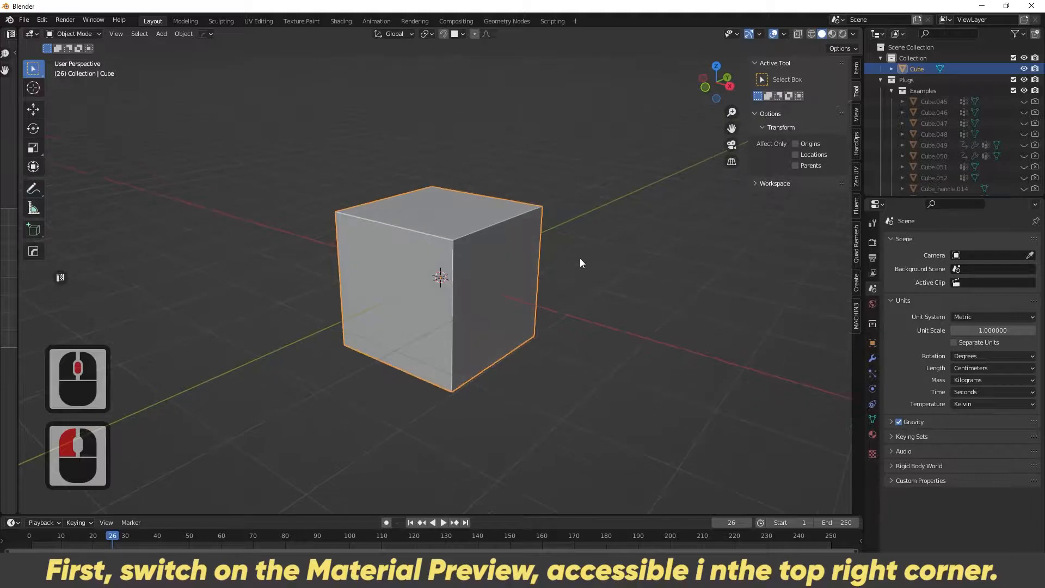
- Set the viewport shading to Material Preview
key("z")
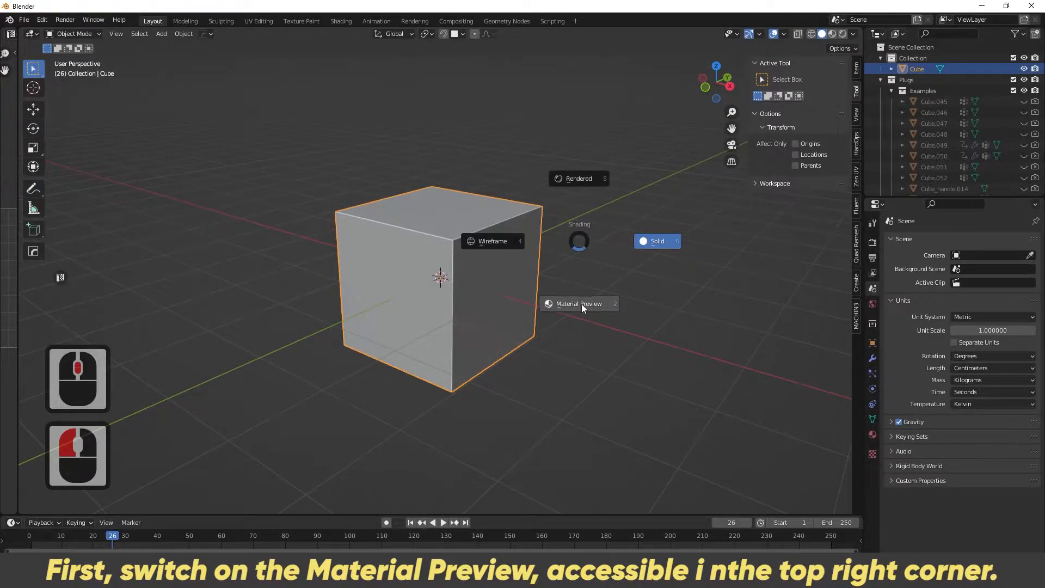
left_click(566, 304)
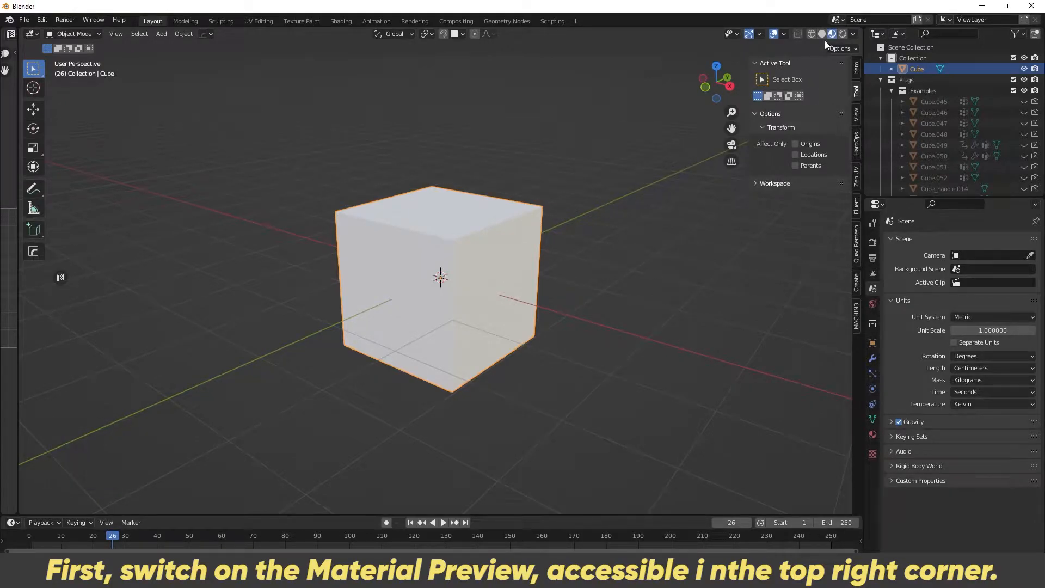
key("z")
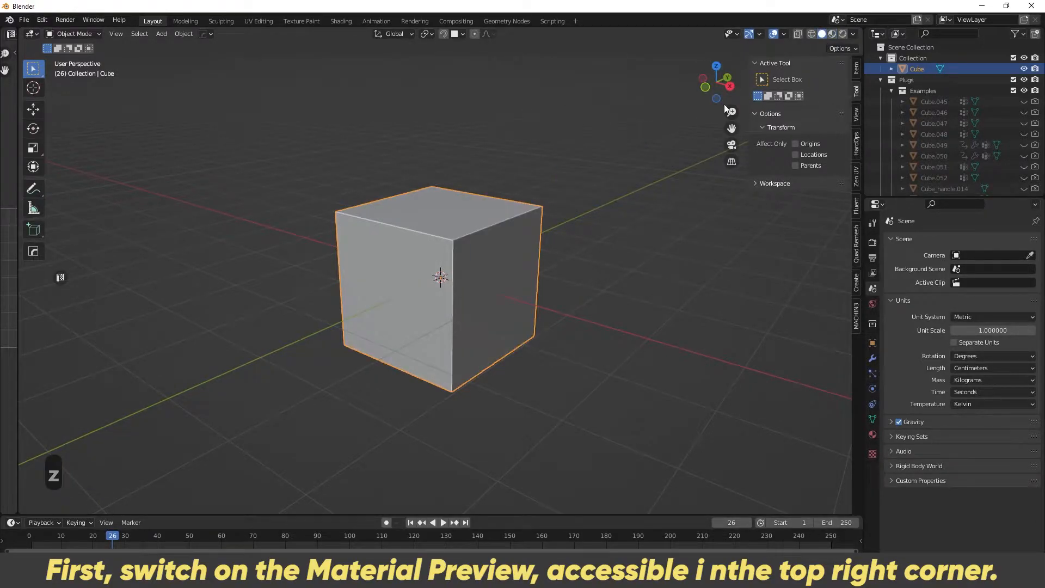
left_click(831, 35)
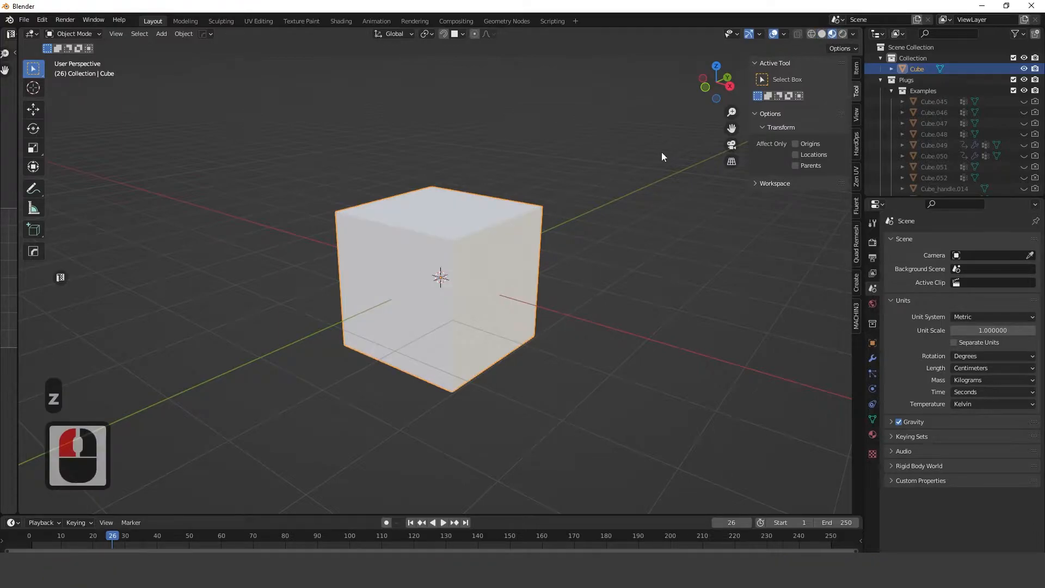
- Create a new material on the cube and name it UVChecker
left_click(872, 434)
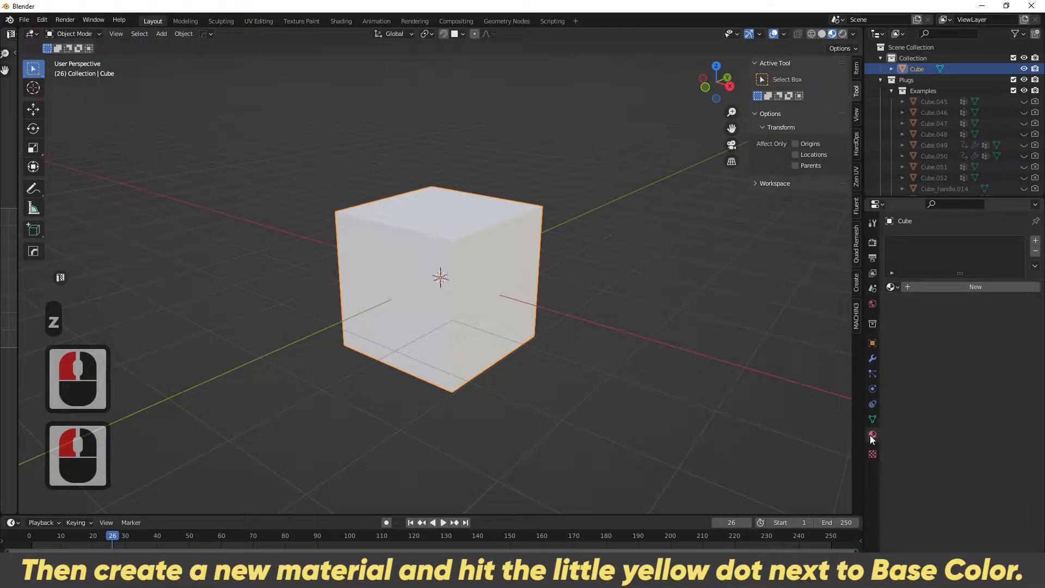
left_click(922, 286)
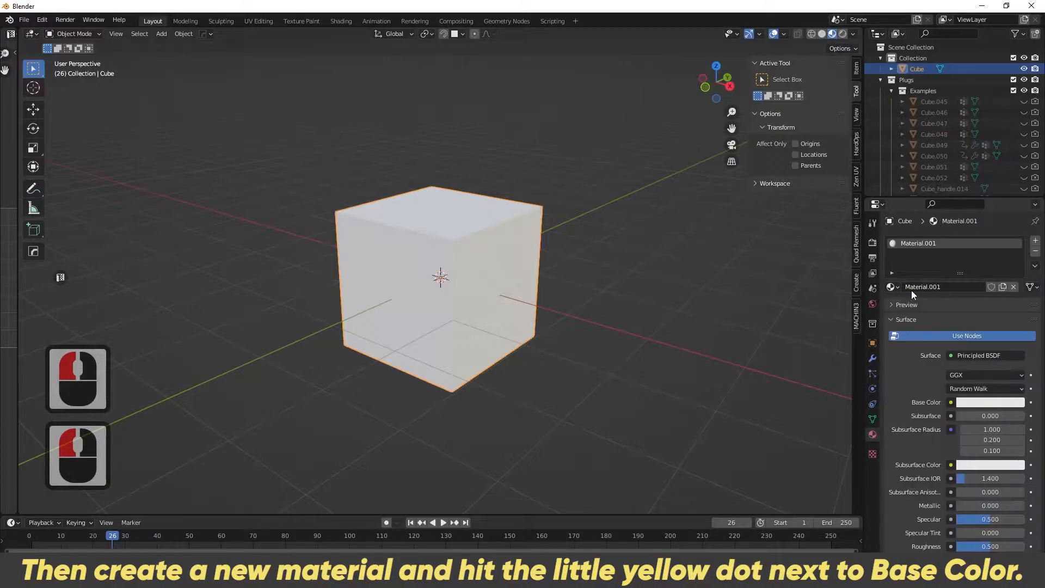
left_click(920, 287)
type("UVChecker")
key("Return")
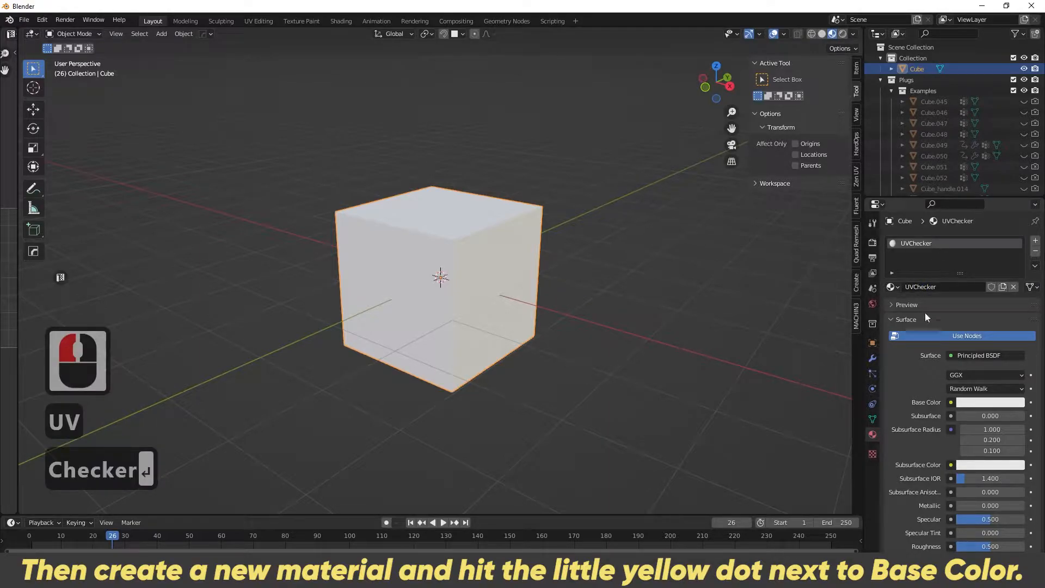
- Feed the material's Base Color with an Image Texture using a new generated image of type UV Grid
left_click(951, 403)
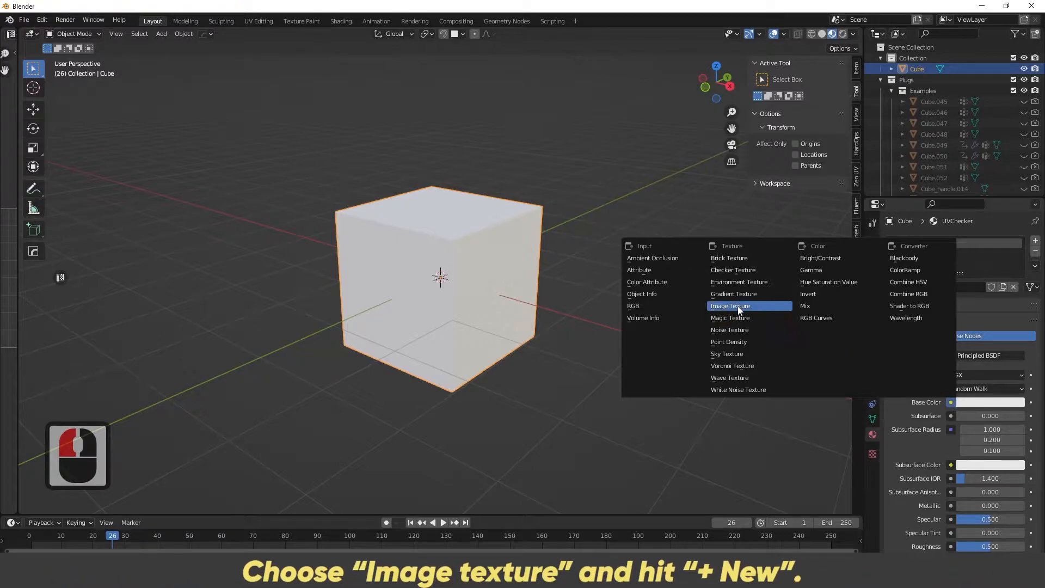
left_click(756, 308)
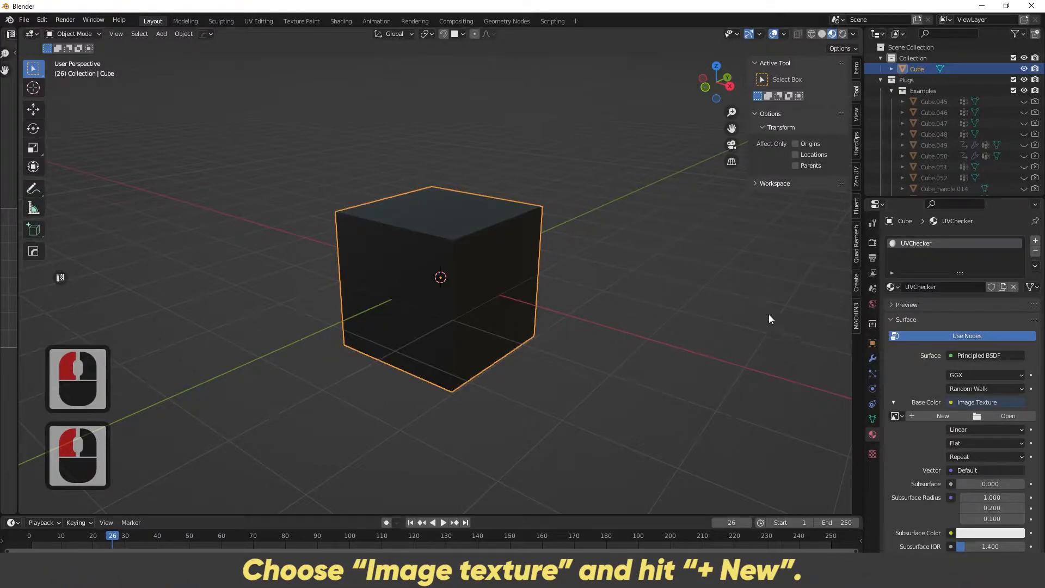
scroll(910, 461, "down", 1)
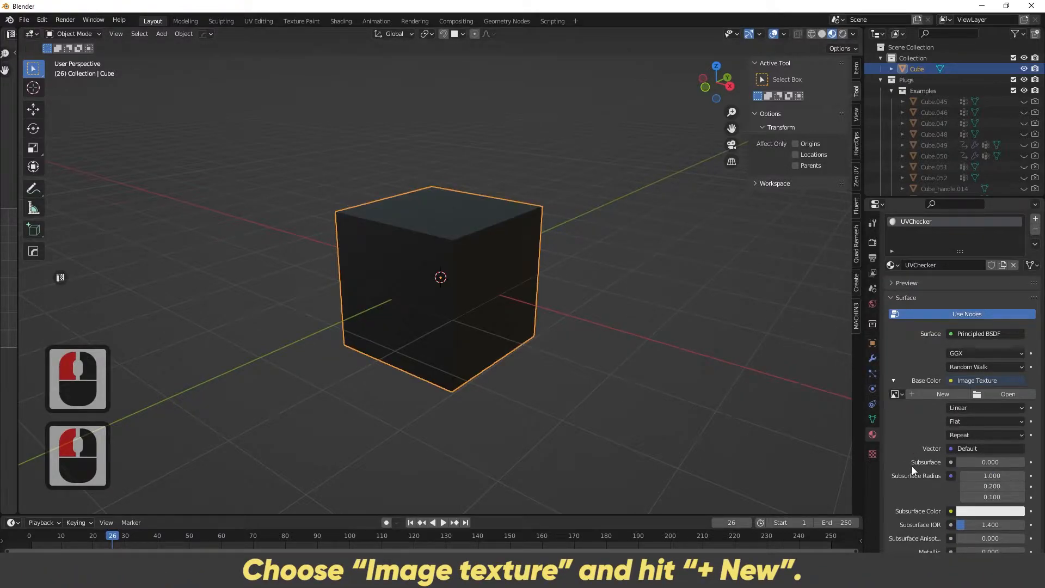
left_click(927, 394)
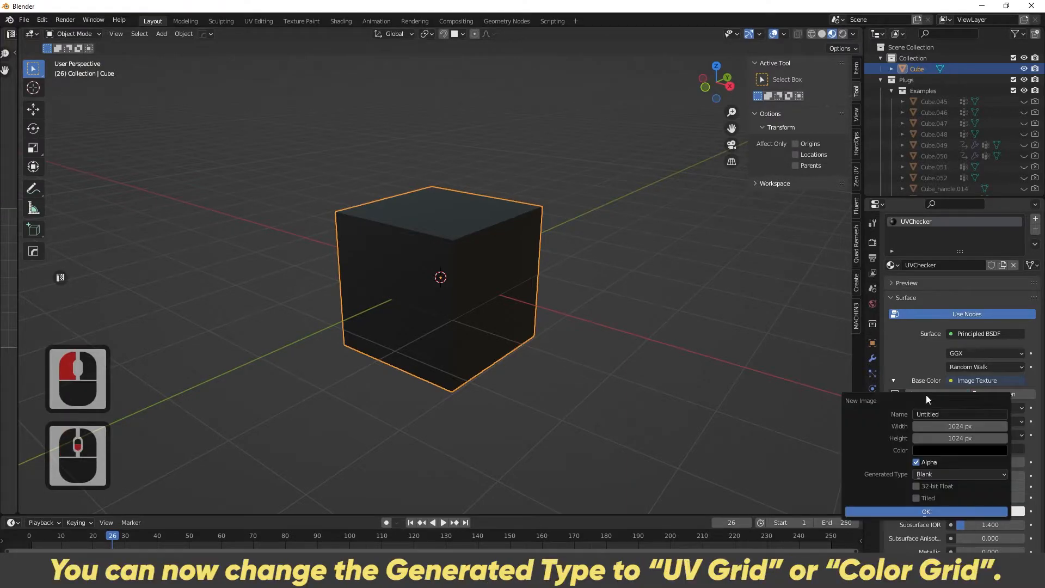
left_click(925, 475)
left_click(927, 496)
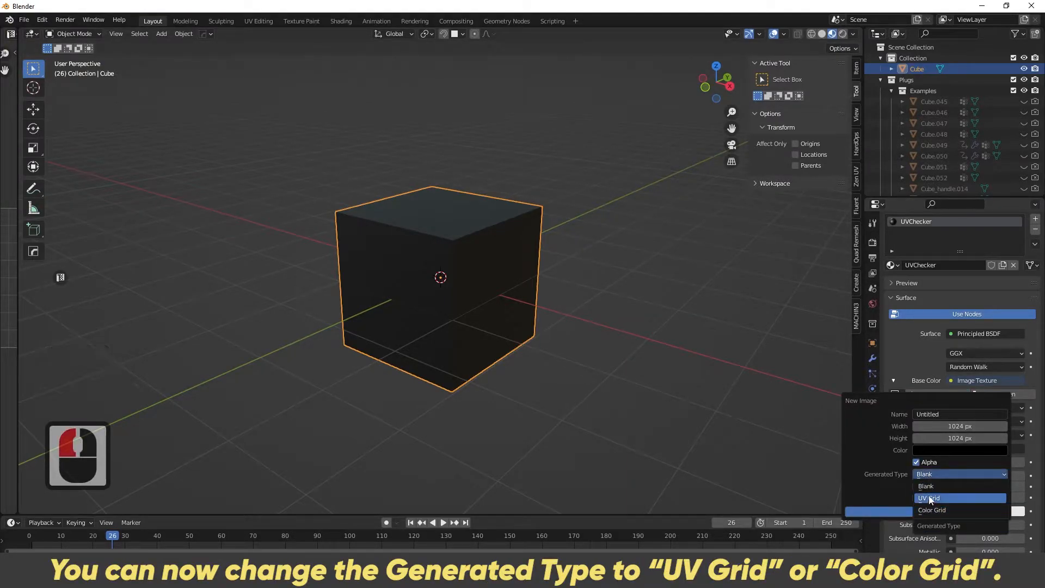
left_click(924, 512)
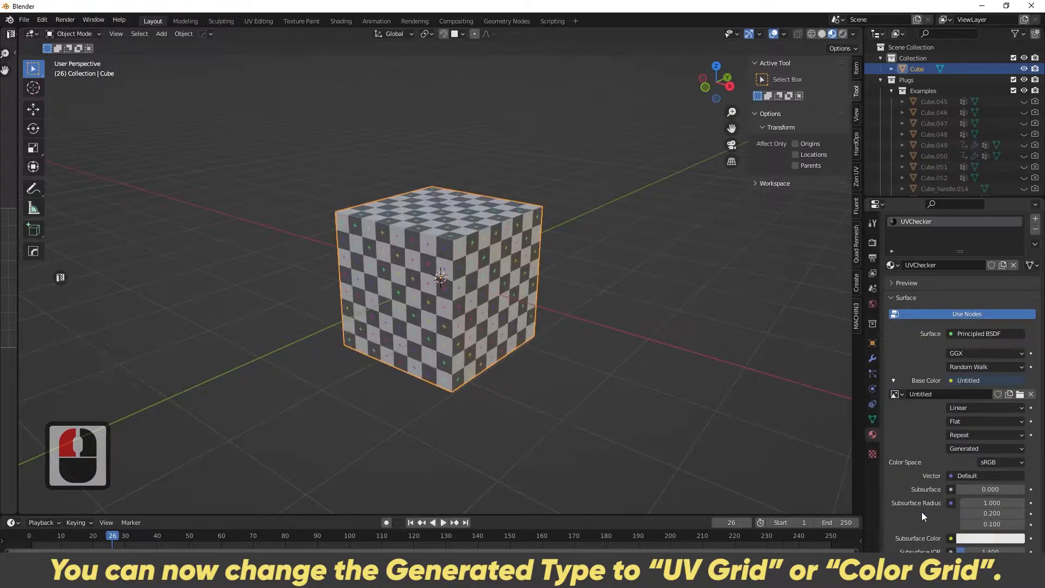
- Replace the Base Color texture with a new generated image of type Color Grid
middle_click_drag(610, 373, 610, 374)
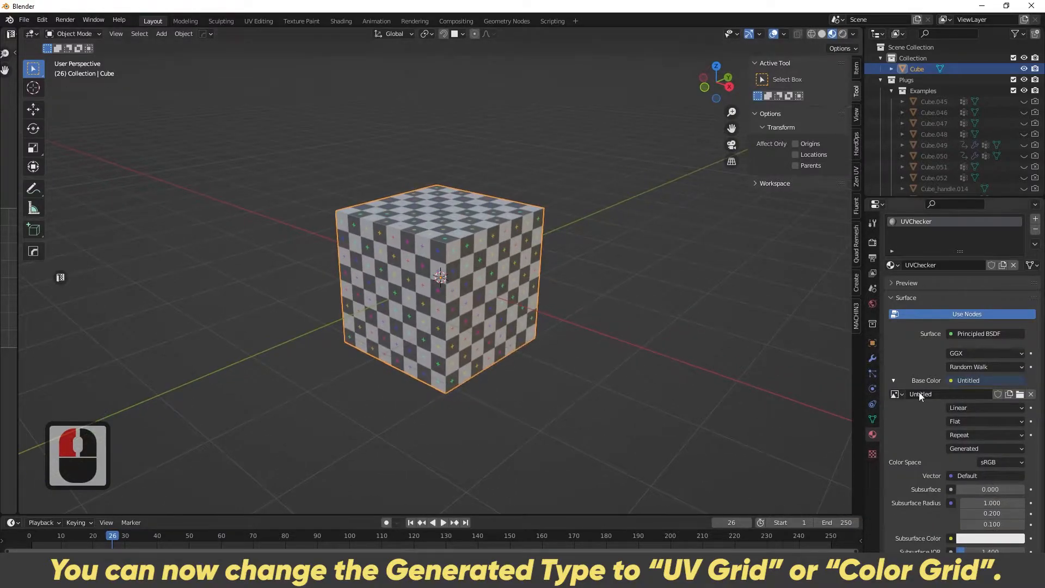
left_click(1011, 394)
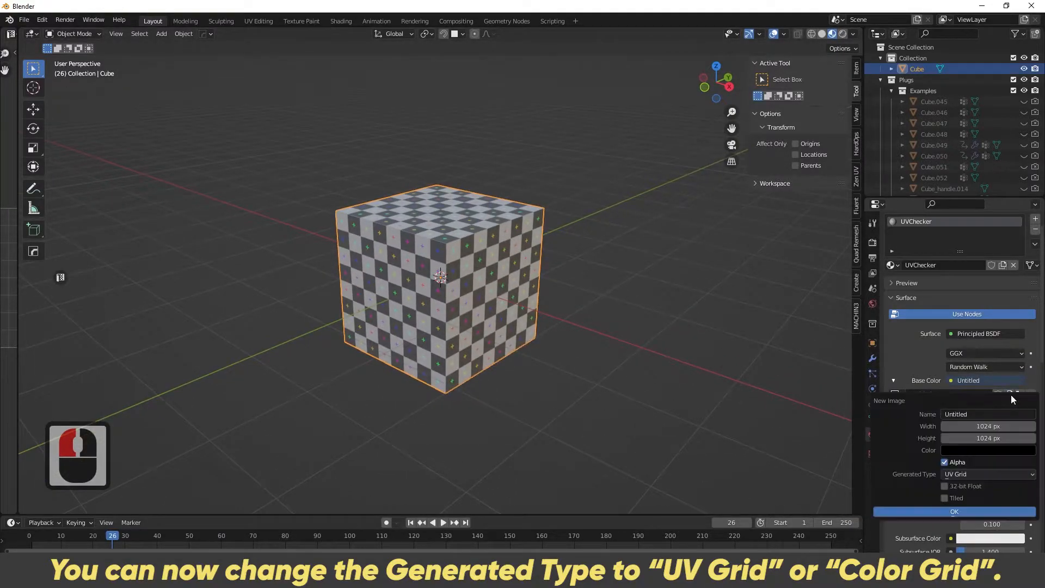
left_click(967, 475)
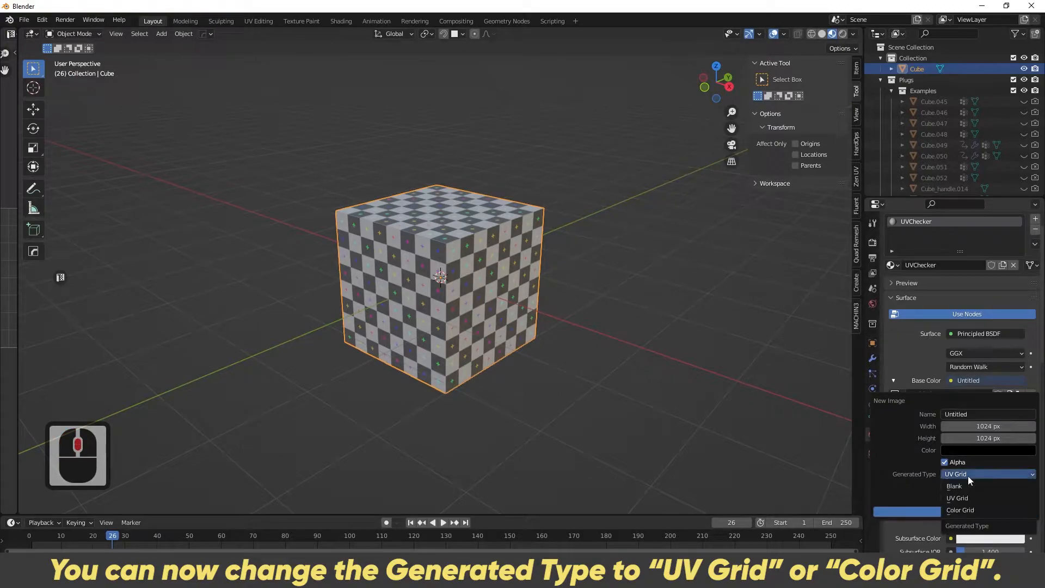
left_click(962, 511)
left_click(955, 514)
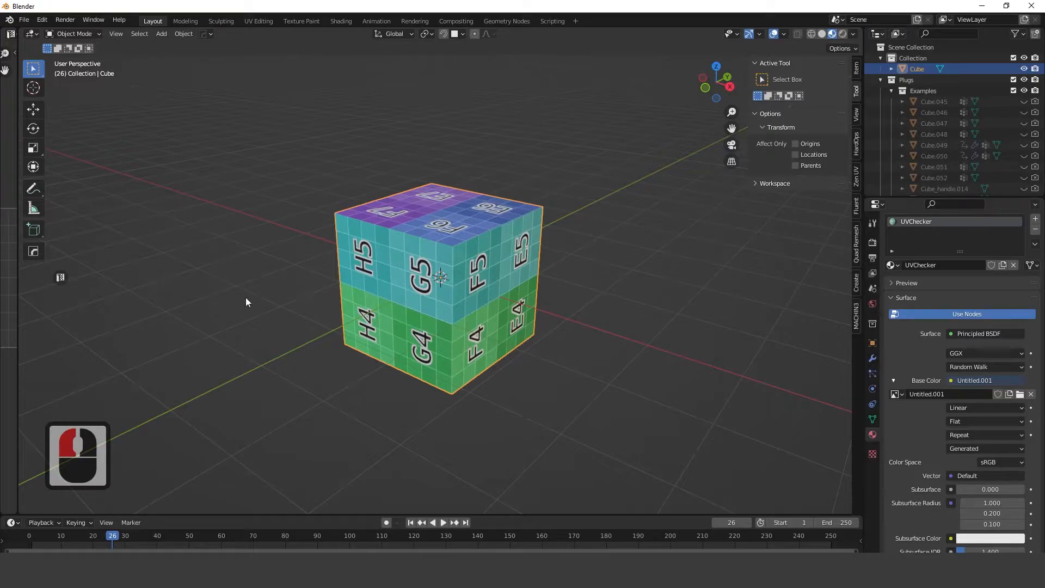
- Widen the collapsed image editor beside the viewport and enter Edit Mode on the cube to show its UVs
left_click(311, 301)
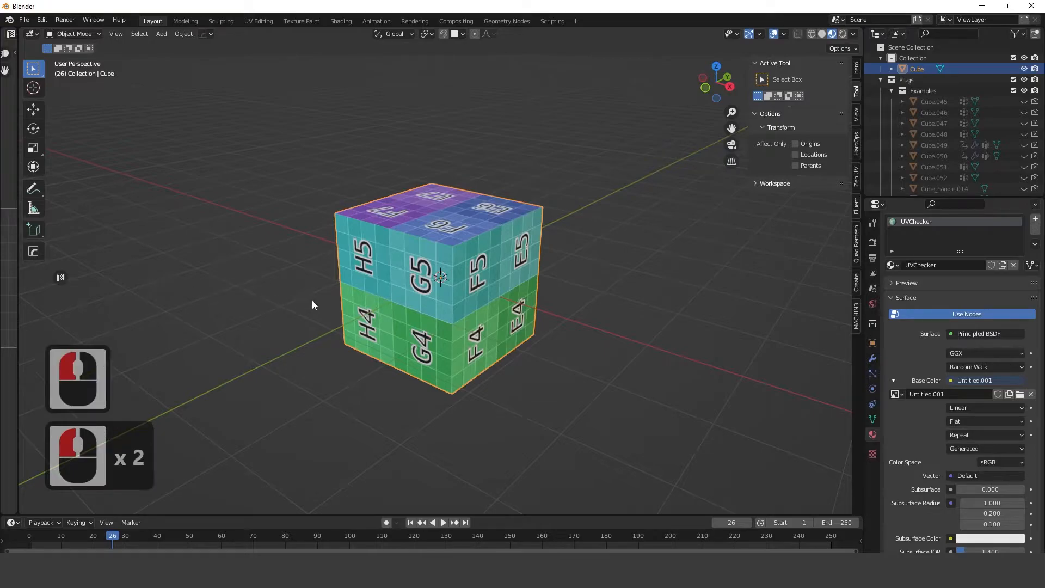
left_click_drag(18, 280, 309, 283)
left_click(526, 334)
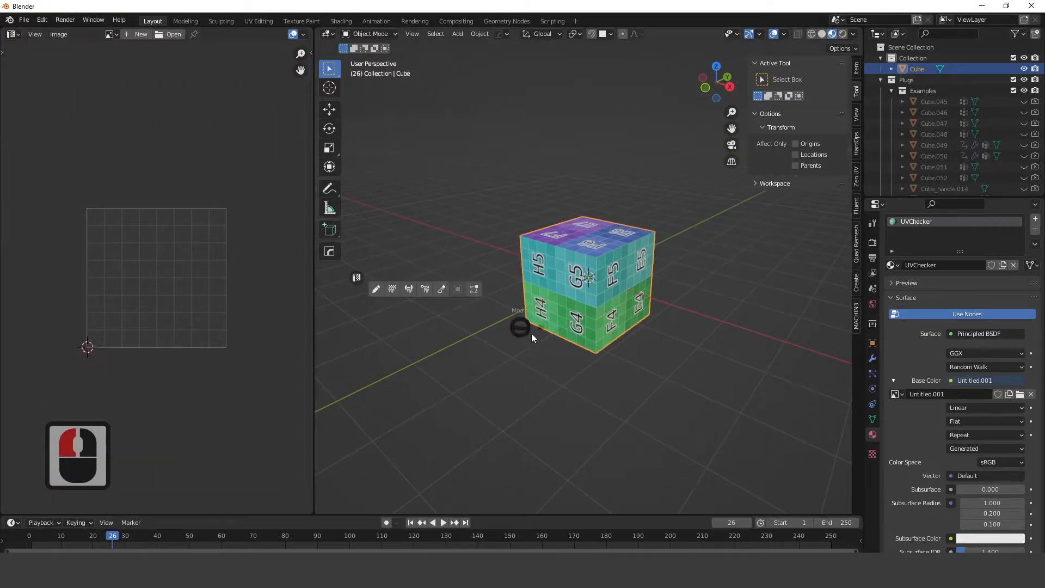
key("Tab")
scroll(200, 271, "down", 4)
middle_click_drag(235, 262, 247, 247)
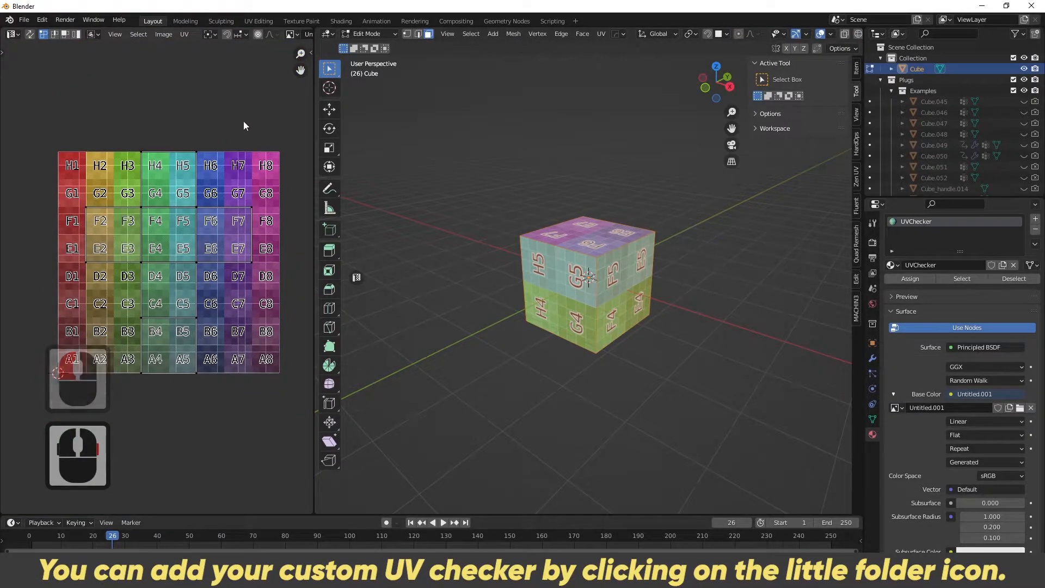
- Load the image 1024x1024 Texel Density Texture 5.png from the Desktop folder as the Base Color texture
left_click(1018, 410)
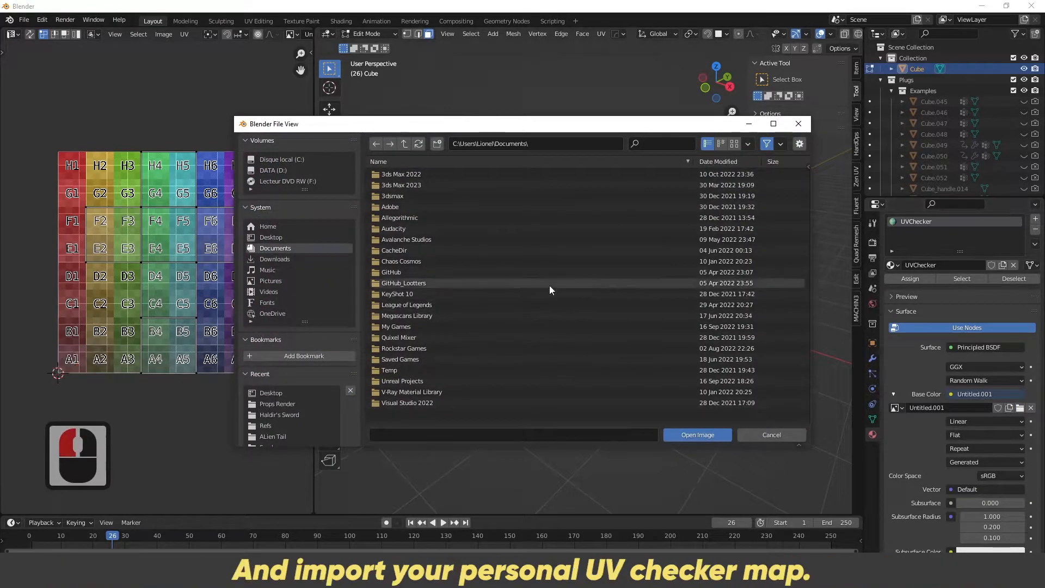
left_click(270, 237)
scroll(534, 294, "down", 10)
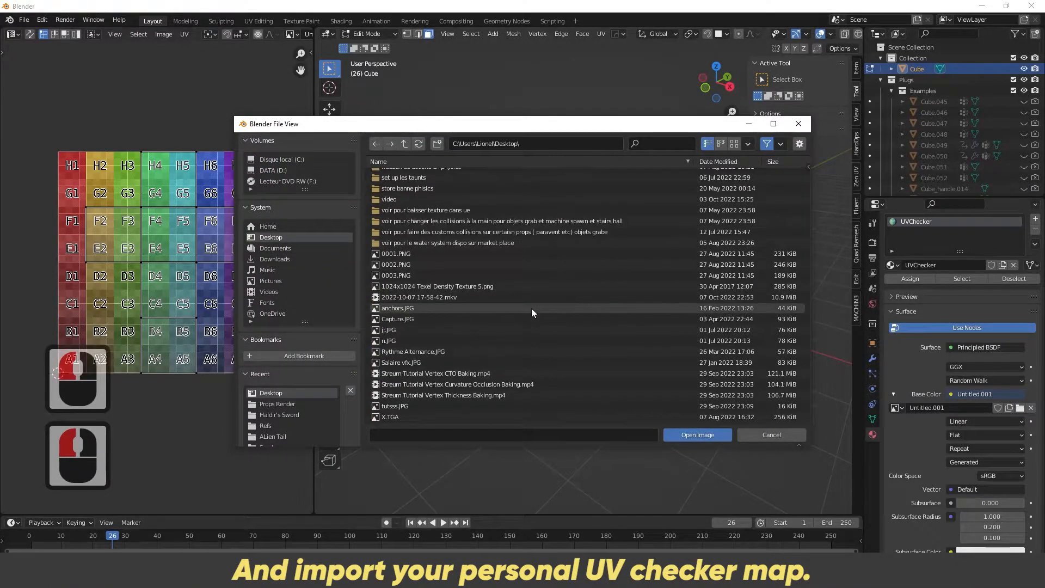
double_click(444, 286)
mouse_move(511, 309)
middle_mouse_down()
mouse_move(497, 312)
mouse_move(518, 315)
mouse_move(498, 308)
middle_mouse_up()
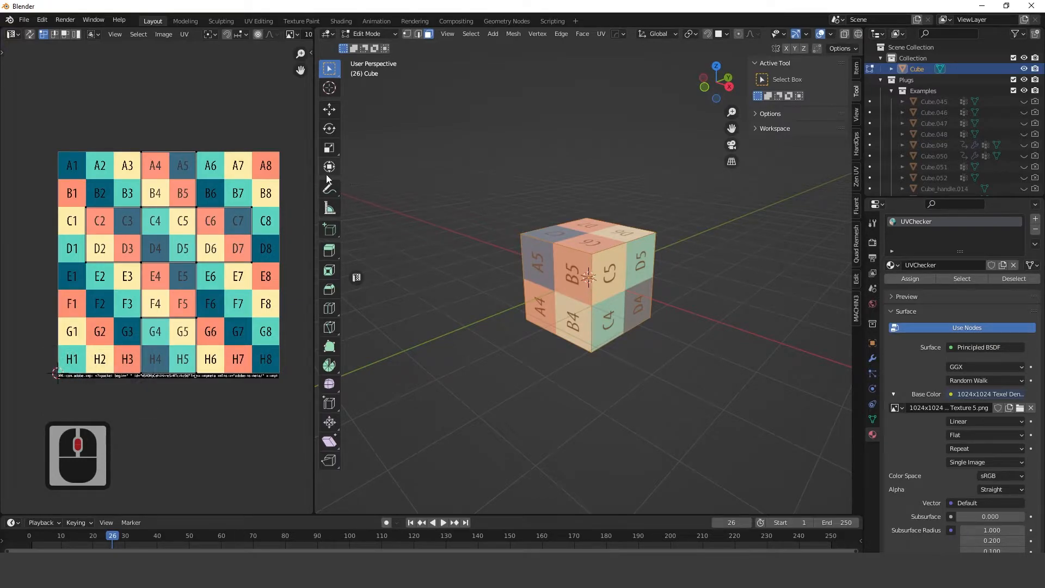
- Widen the UV editor further and display the existing Render Result image in it
left_click_drag(318, 169, 493, 136)
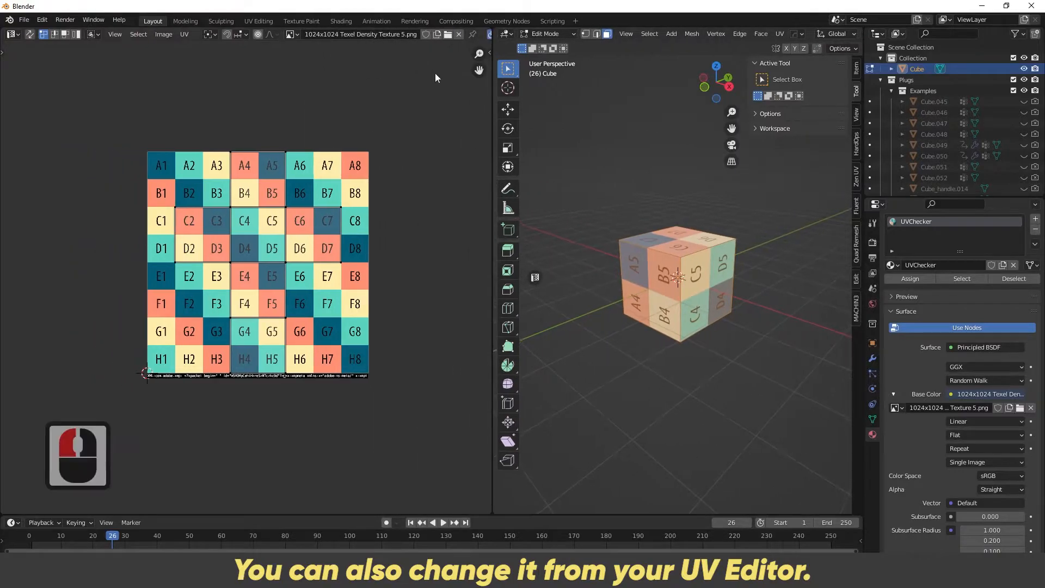
left_click(293, 34)
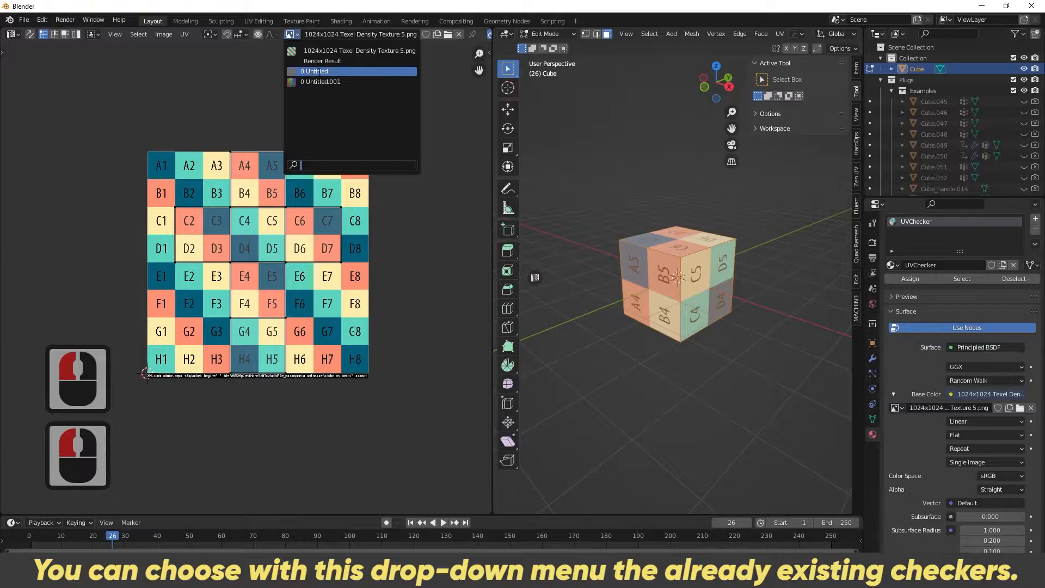
left_click(321, 62)
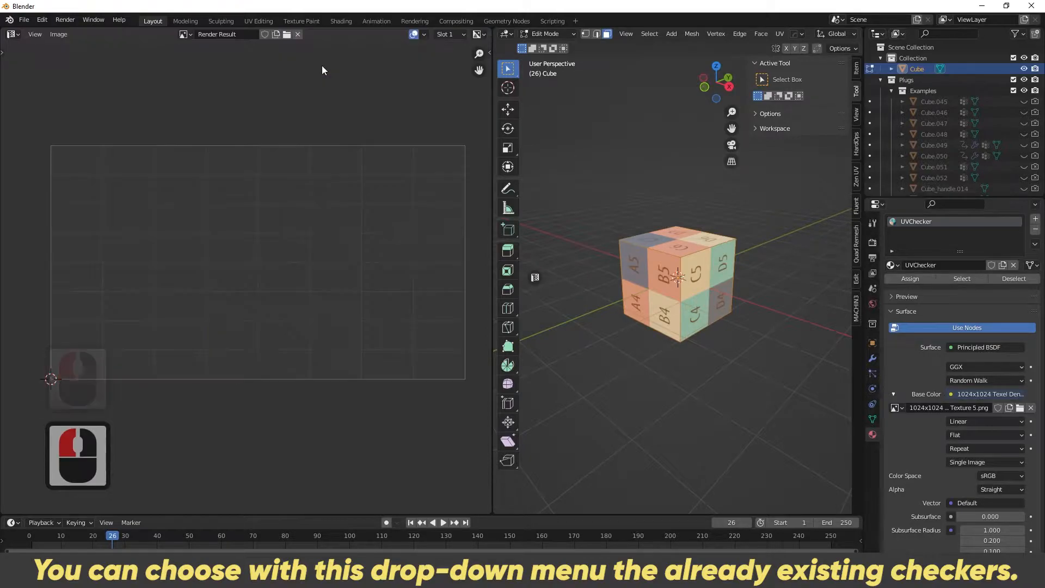
- Generate a new image of type UV Grid in the UV editor
left_click(274, 34)
left_click(288, 112)
left_click(284, 146)
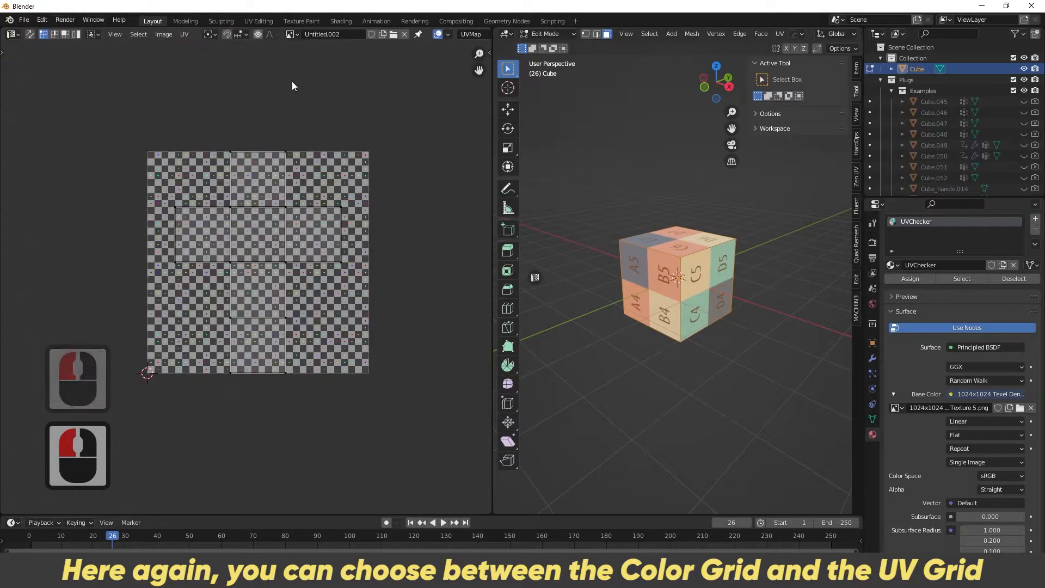
left_click(291, 34)
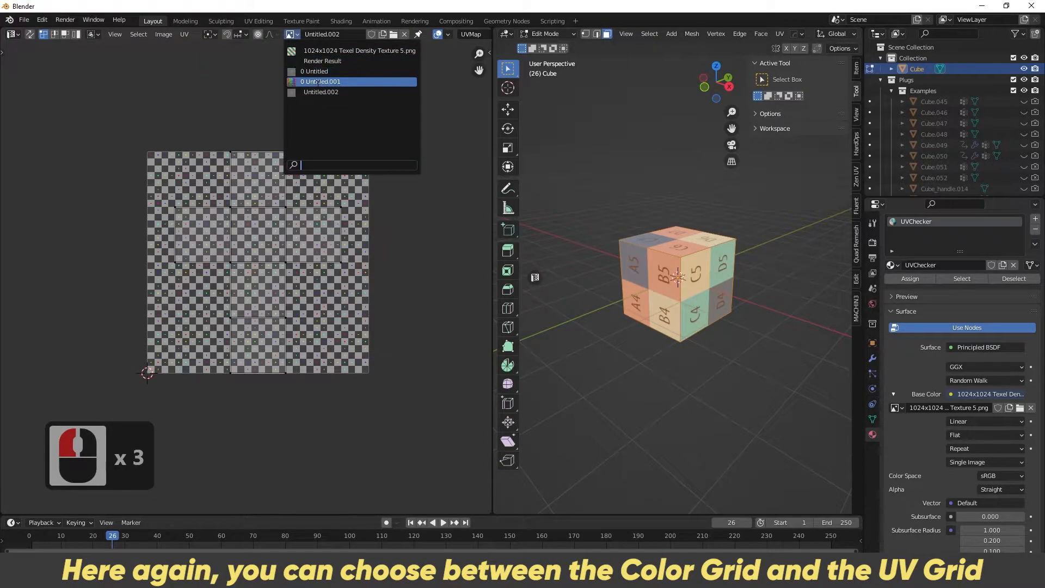
left_click(385, 34)
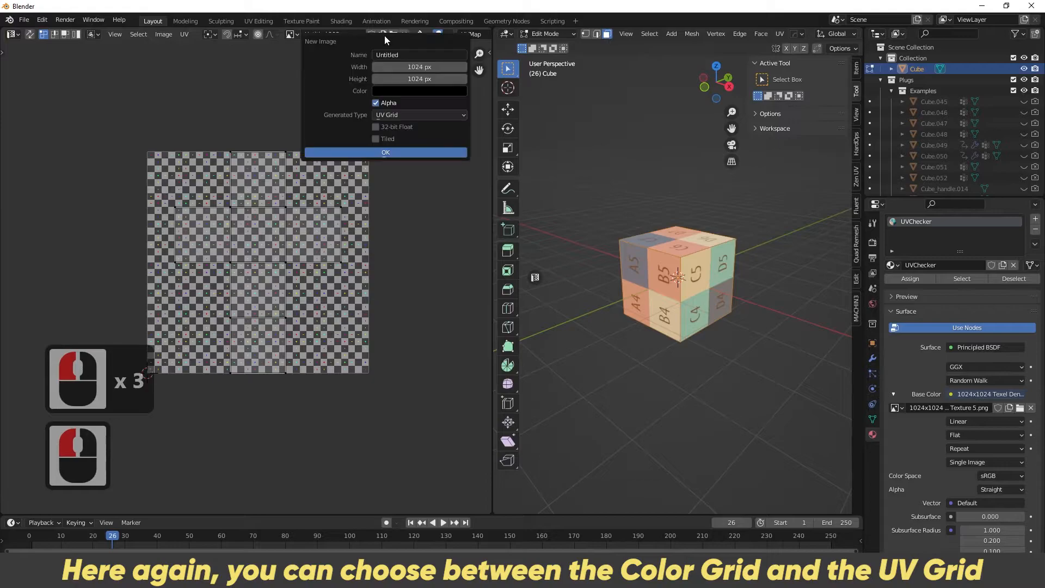
left_click(389, 113)
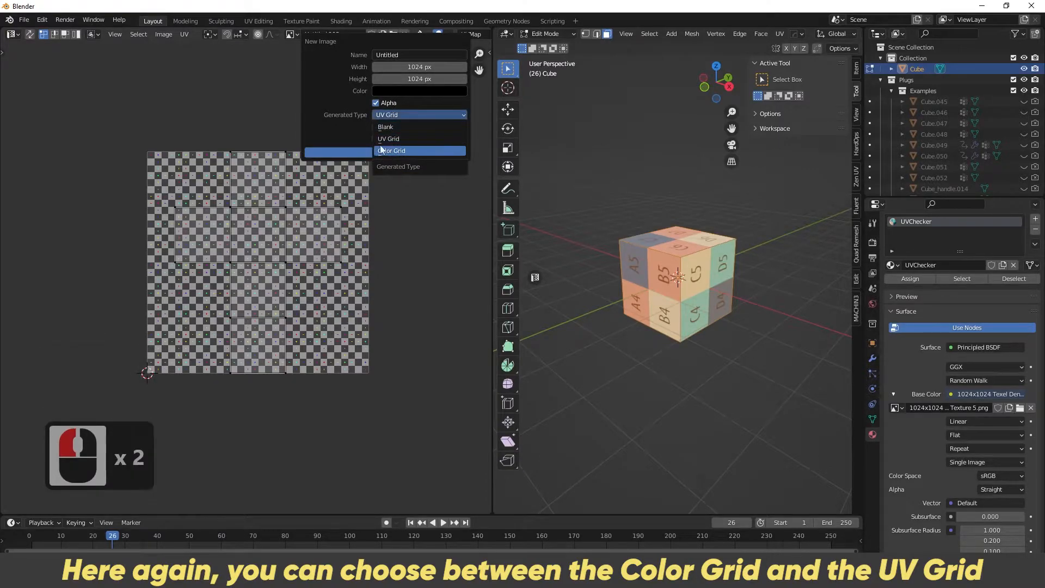
left_click(291, 35)
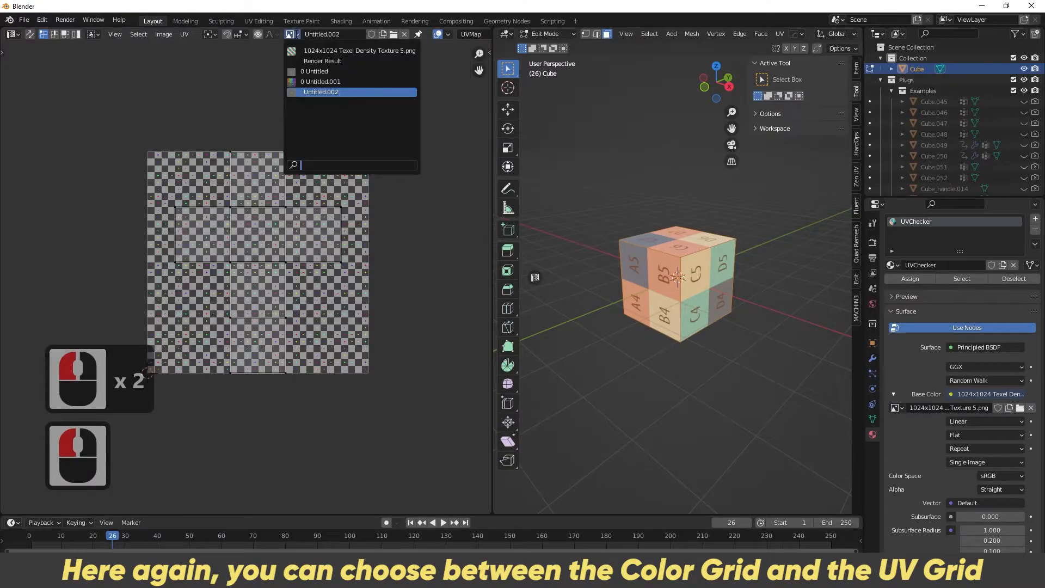
double_click(392, 35)
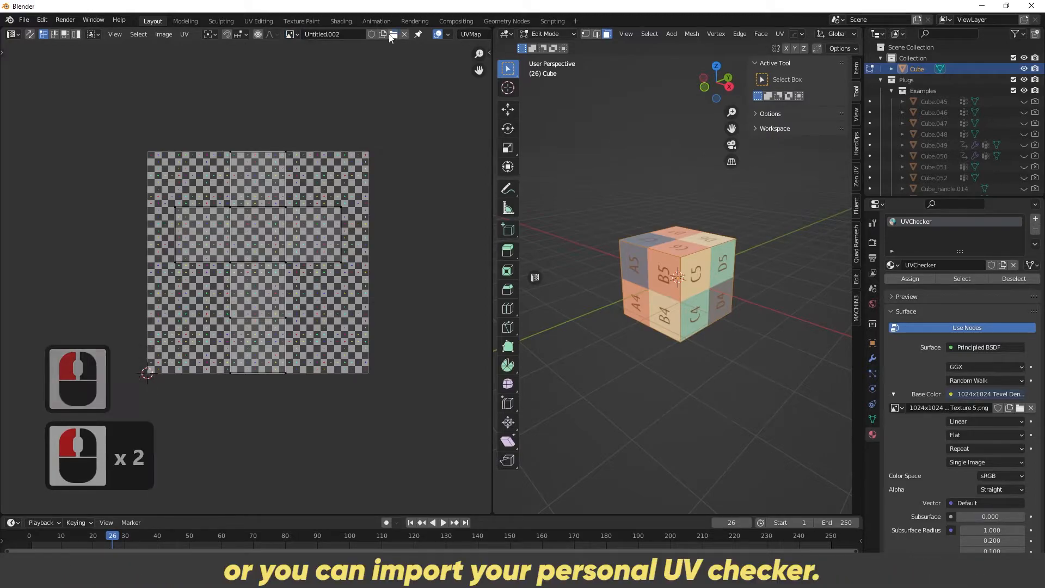
left_click(798, 125)
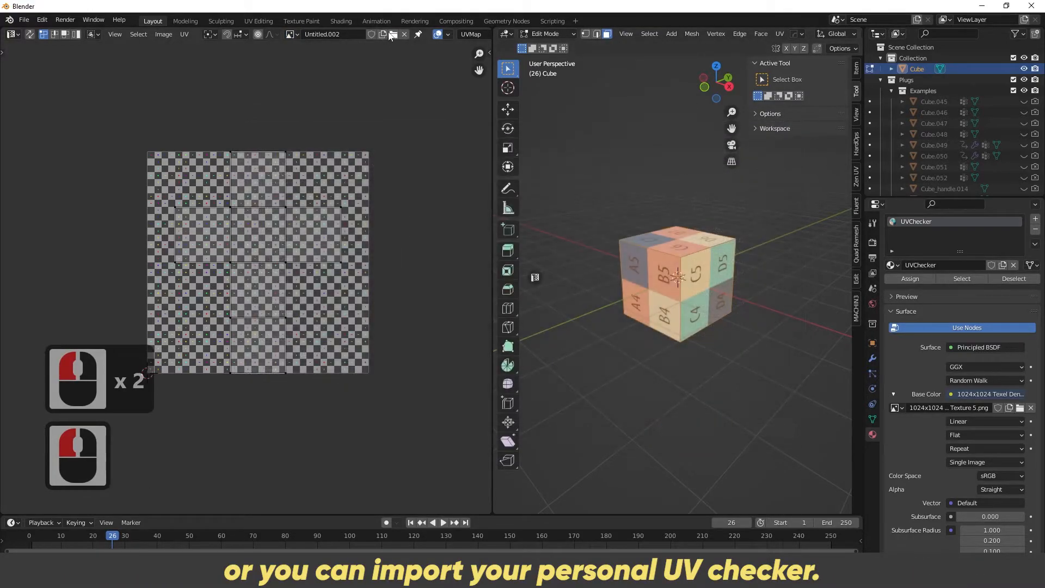
- Return the cube to Object Mode and clear the selection
left_click_drag(593, 223, 589, 241, "alt")
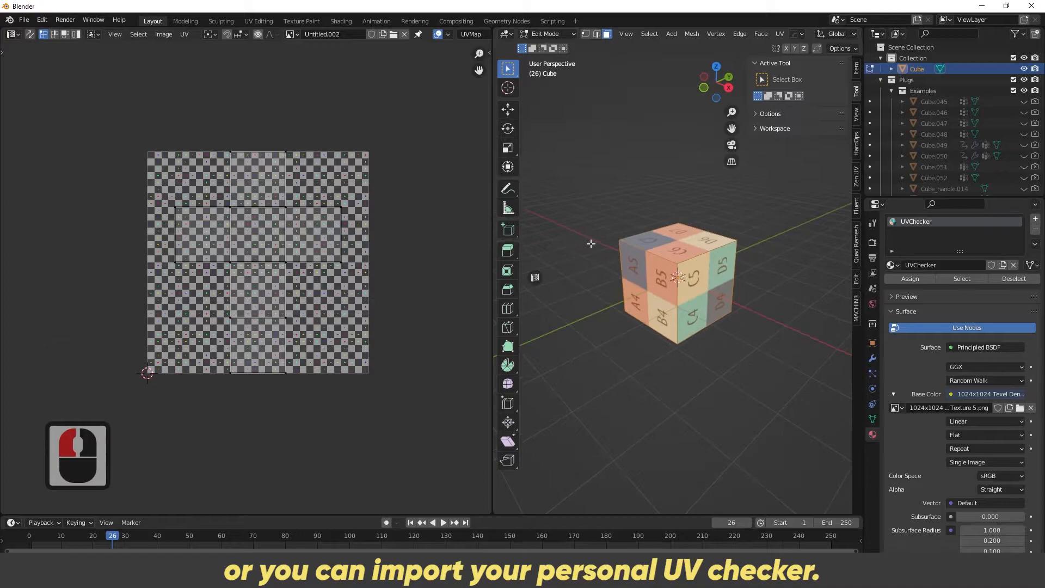
key("Tab")
left_click(597, 213)
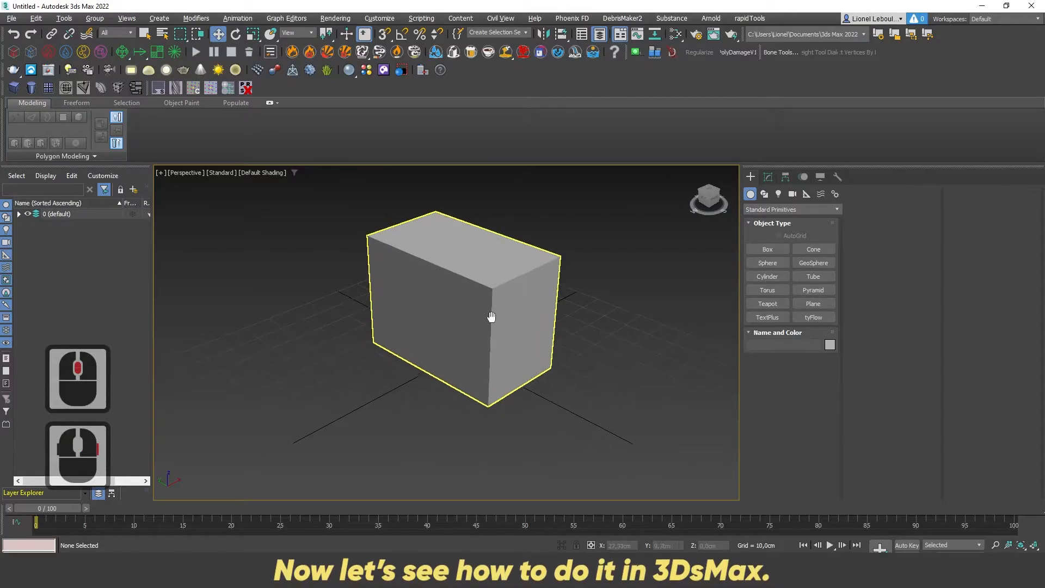
- Convert the box to an Editable Poly and add an Unwrap UVW modifier to it
left_click(492, 320)
mouse_move(506, 332)
middle_mouse_down()
mouse_move(531, 325)
mouse_move(493, 340)
middle_mouse_up()
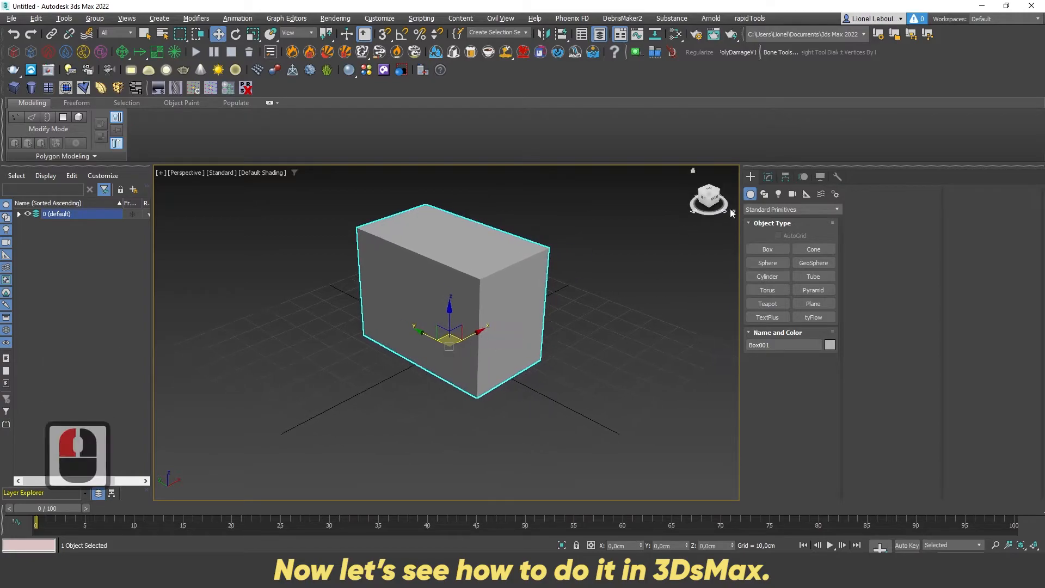
left_click(768, 177)
right_click(768, 374)
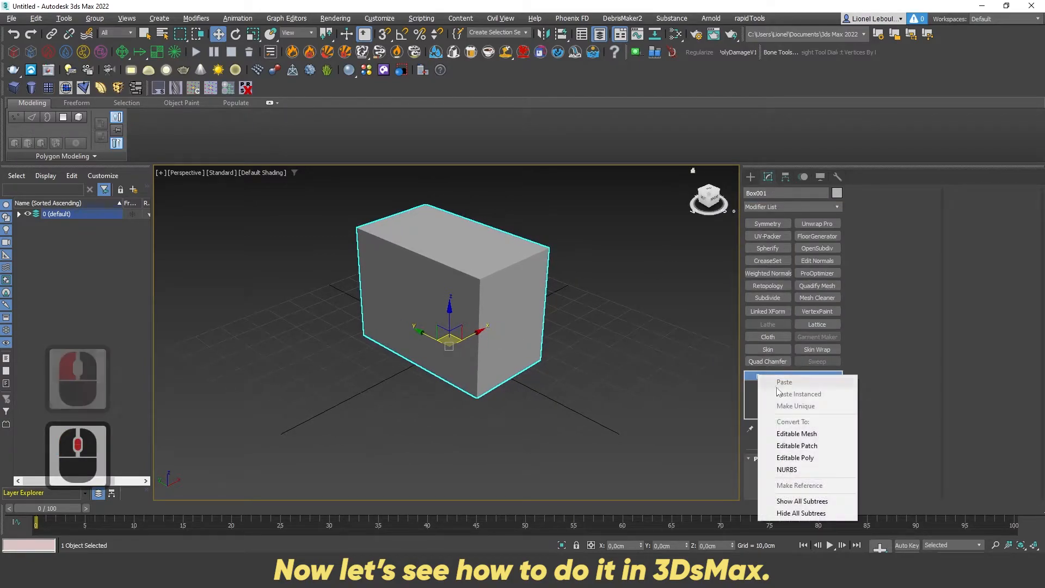
left_click(795, 458)
left_click(814, 224, "shift")
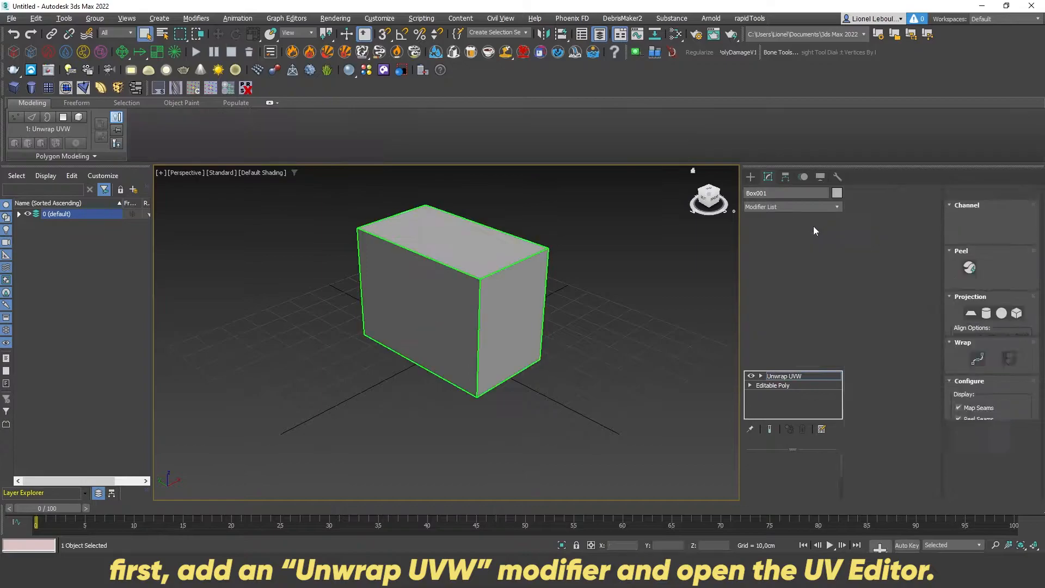
- Open the UV Editor for the box and place its window beside the model
left_click(882, 433)
left_click_drag(525, 67, 794, 57)
middle_click_drag(505, 241, 425, 236, "alt")
- Show the Texture Checker (UV_Checker.png) on the box, then switch the display to CheckerPattern
left_click(950, 86)
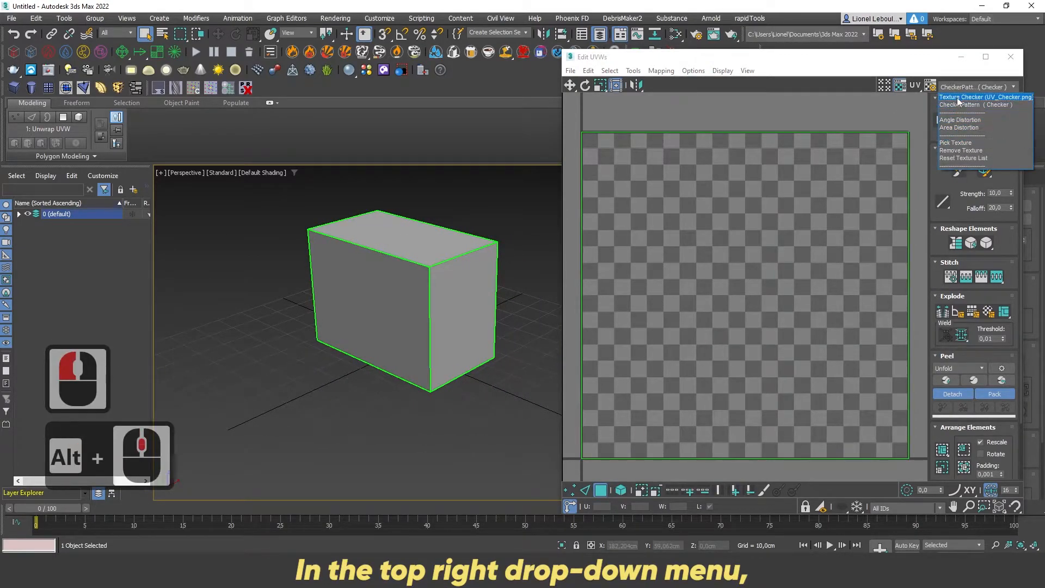
left_click(959, 98)
left_click(955, 87)
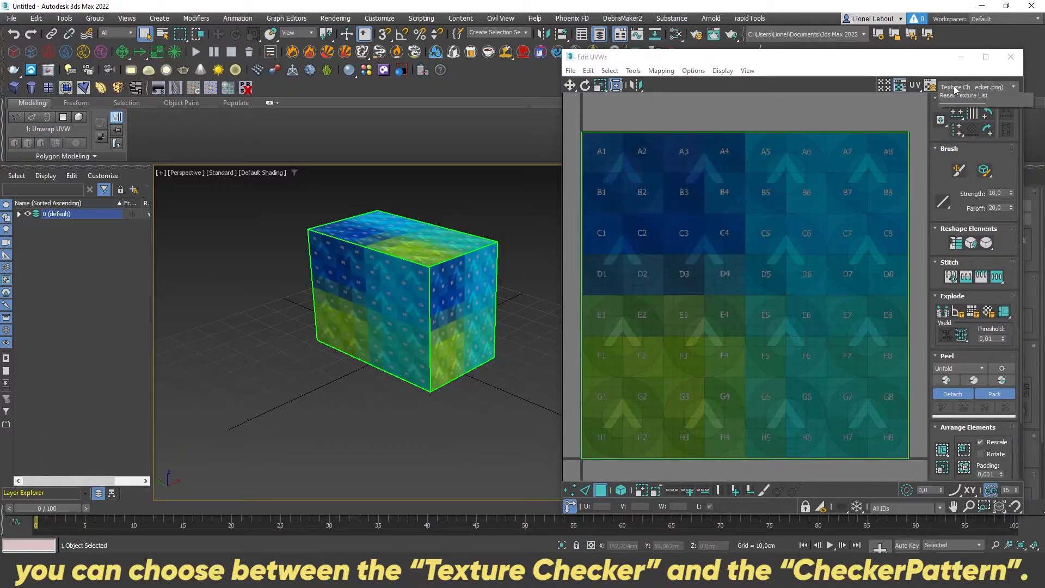
left_click(959, 107)
middle_click_drag(452, 237, 430, 236, "alt")
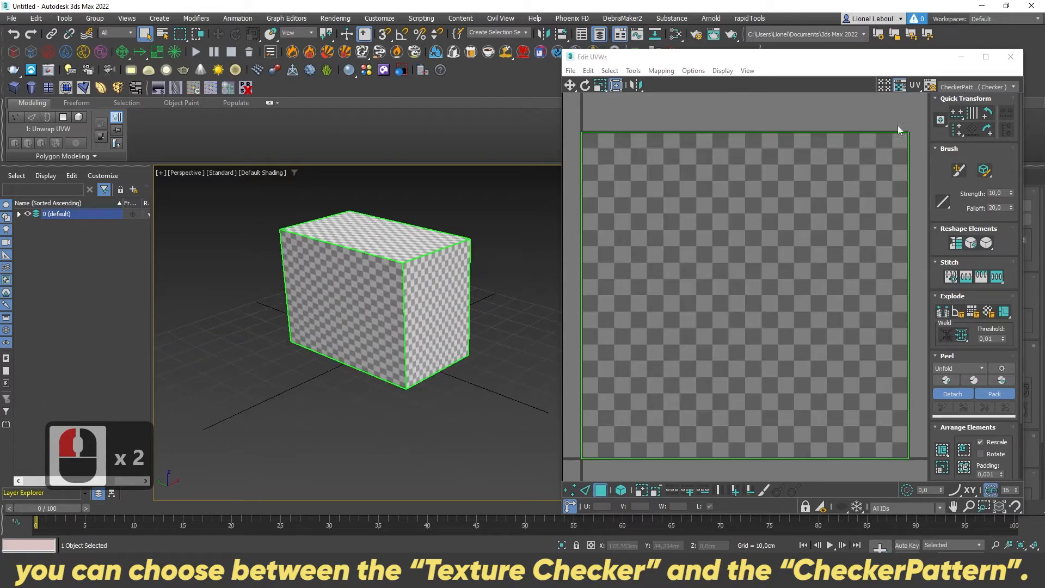
- Pick a Bitmap texture for the UV editor, loading 1024x1024 Texel Density Texture 5.png from the Desktop
left_click(961, 87)
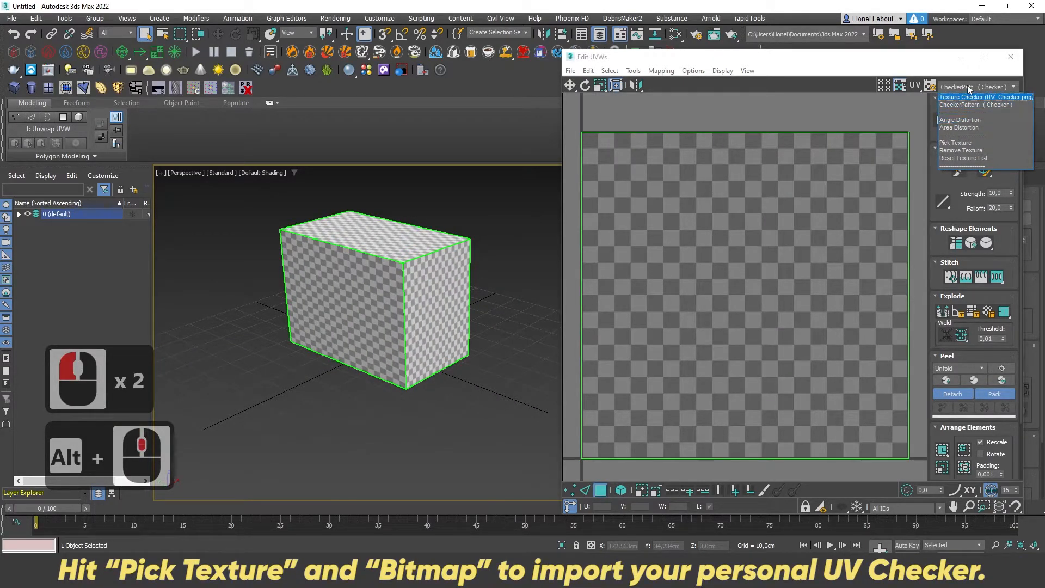
left_click(960, 142)
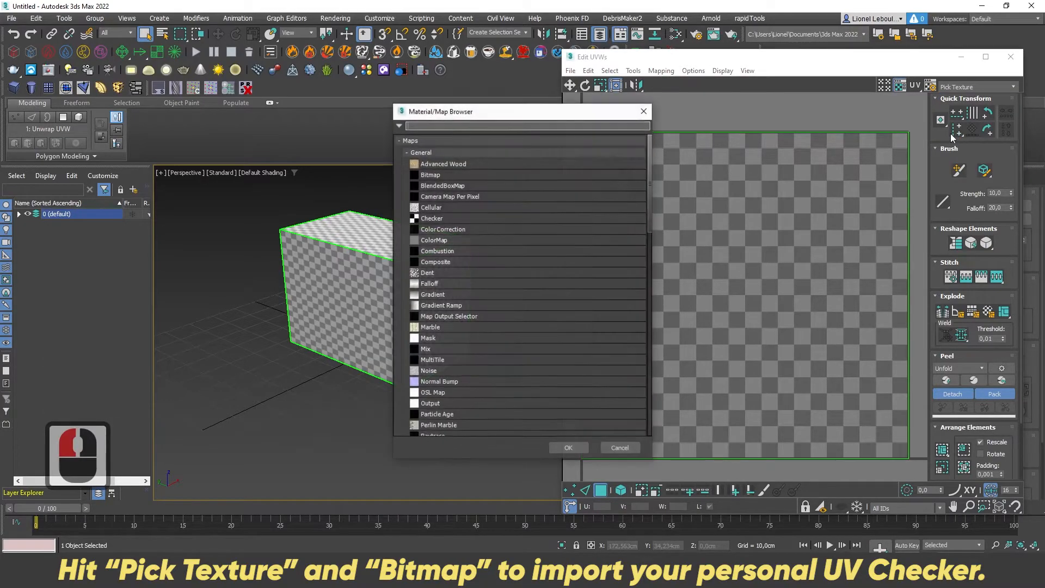
left_click(434, 180)
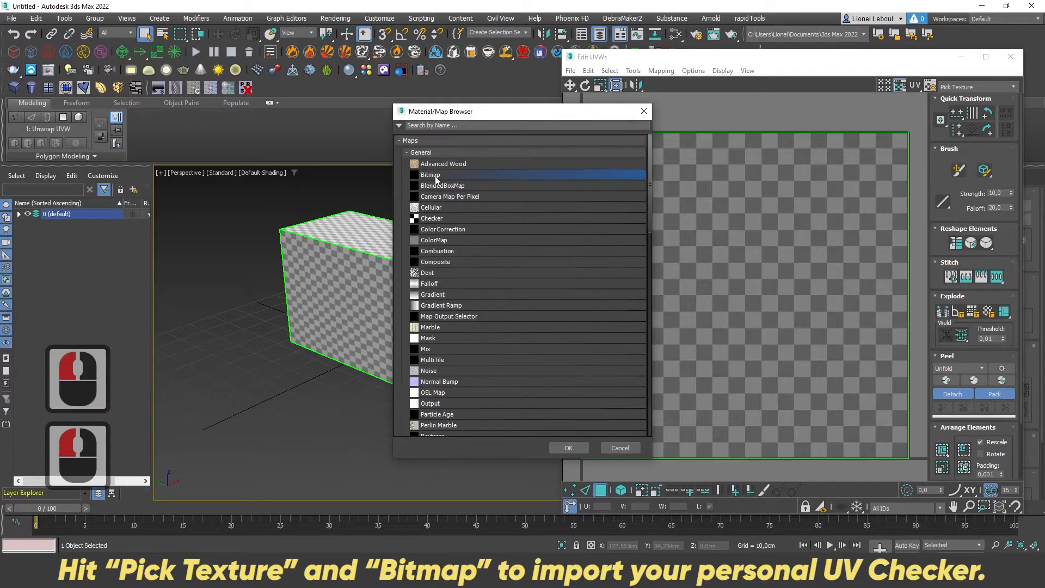
left_click(567, 448)
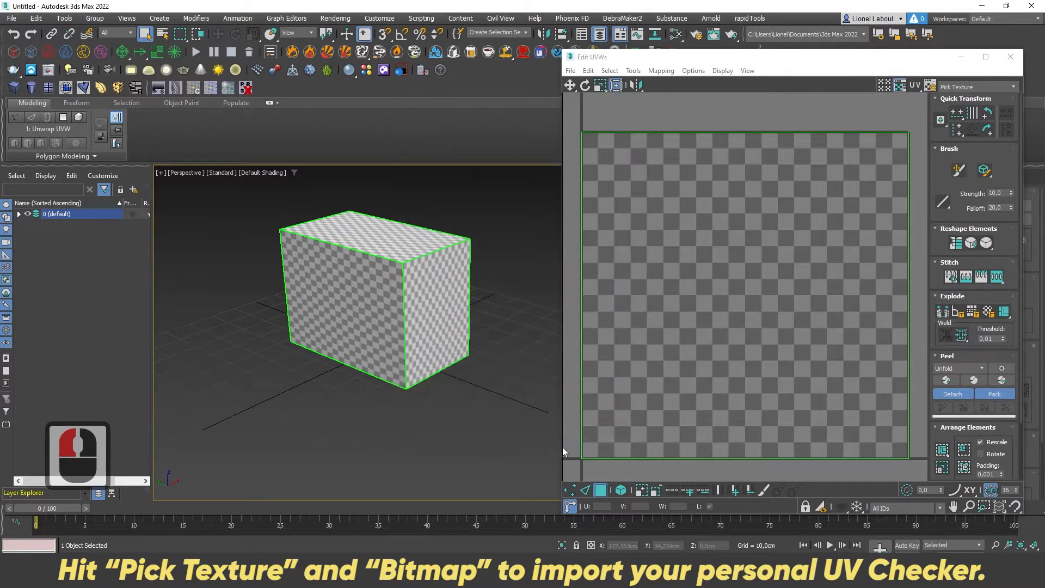
left_click(42, 125)
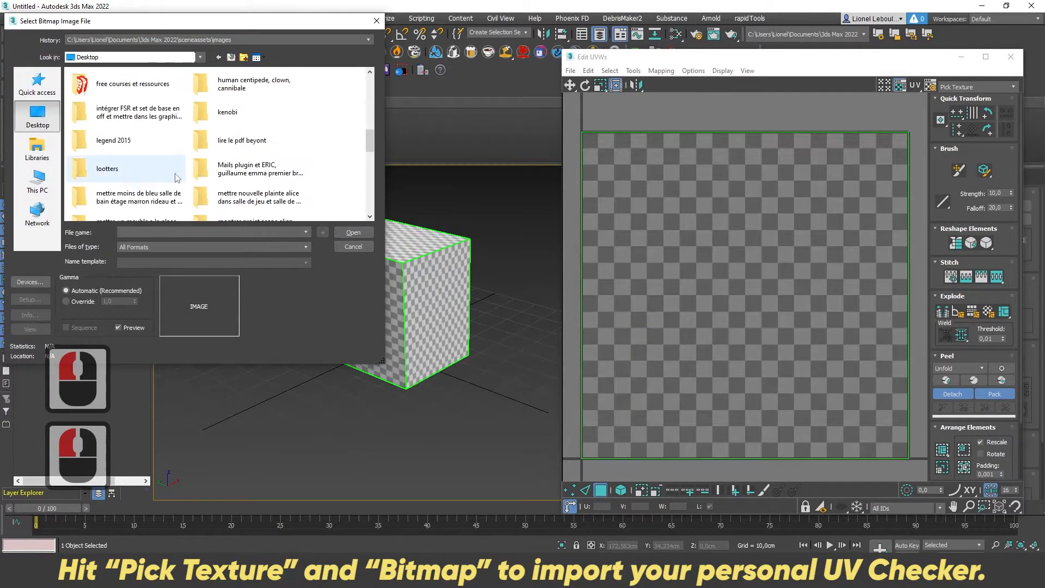
scroll(107, 166, "down", 5)
double_click(107, 166)
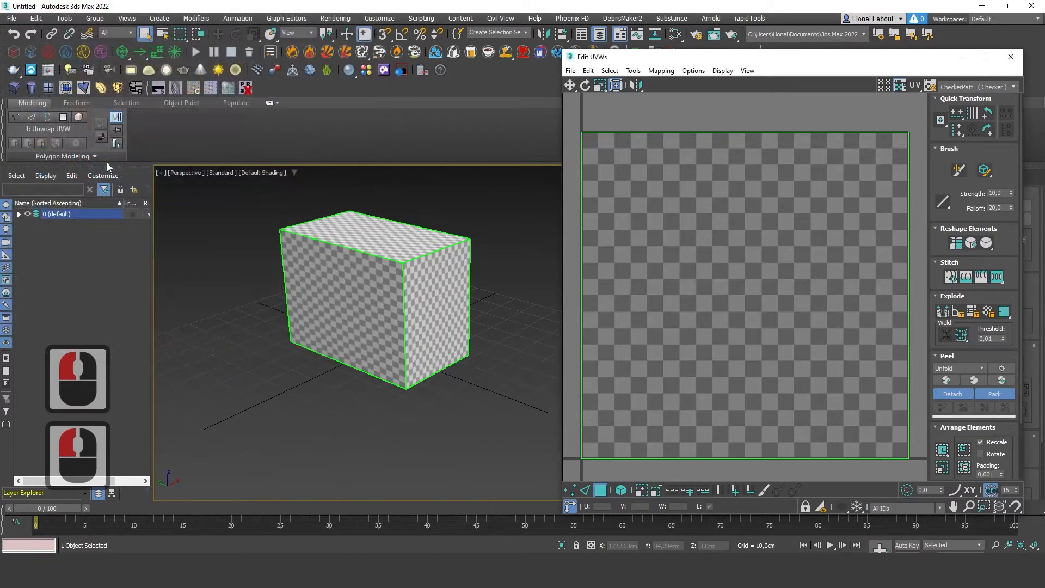
- Display the imported Map #1 texel density texture as the UV editor background
scroll(760, 278, "down", 12)
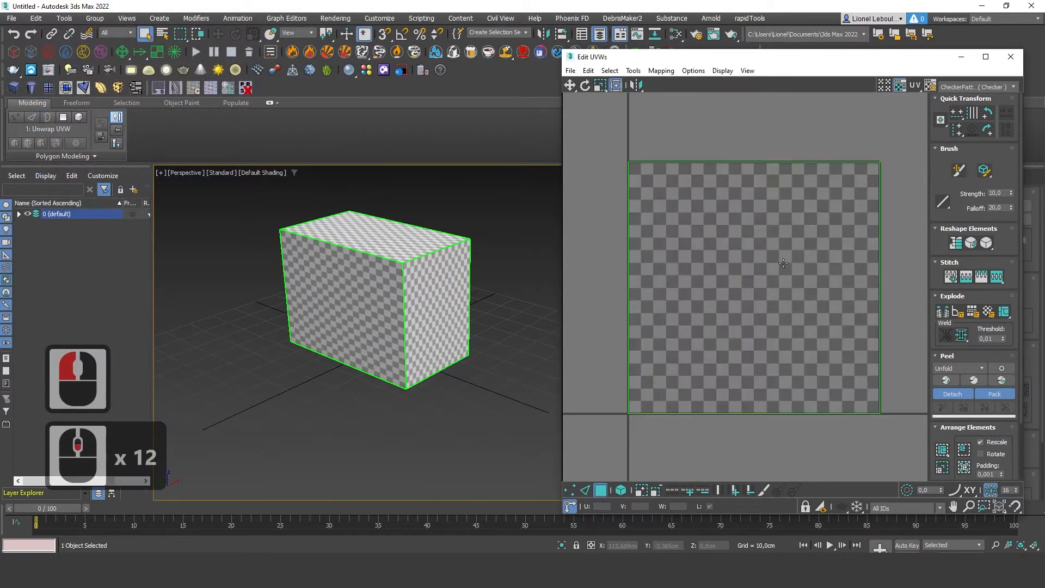
middle_click_drag(761, 278, 782, 268)
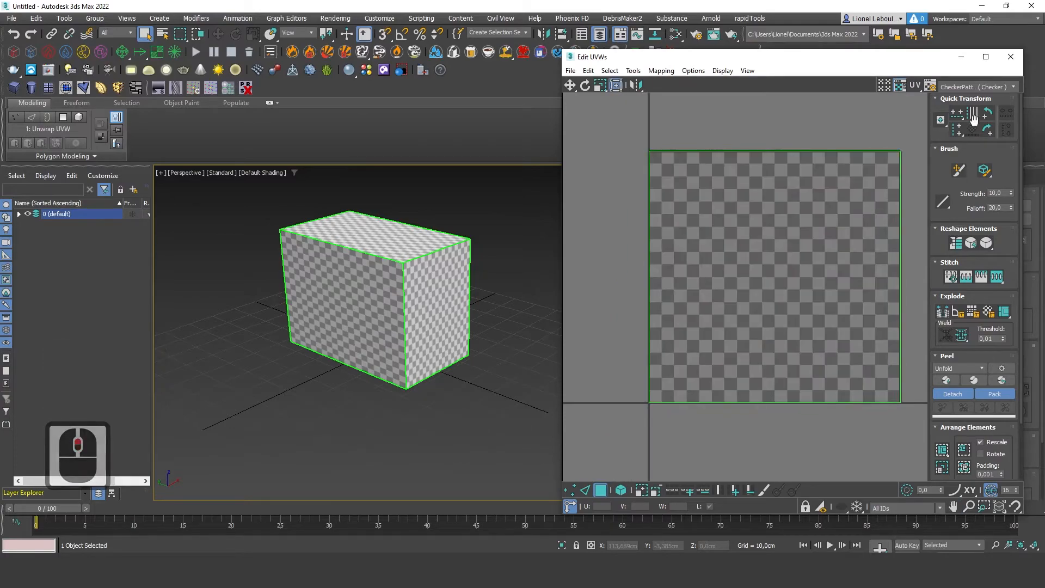
left_click(968, 88)
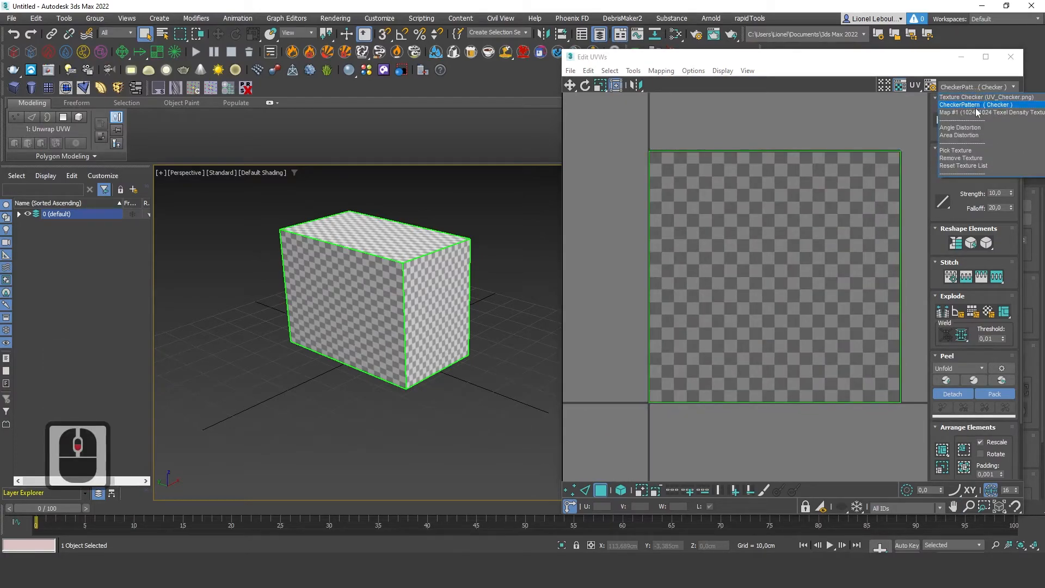
left_click(973, 113)
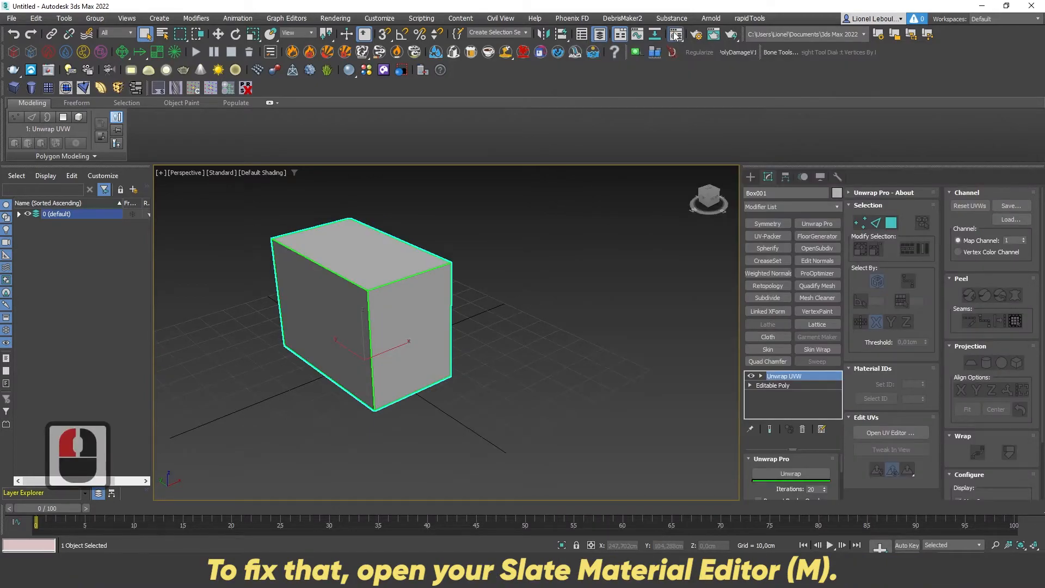
- Open the Slate Material Editor and bring the 1024x1024 Texel Density Texture 5 image from the desktop into its graph
left_click_drag(675, 34, 673, 81)
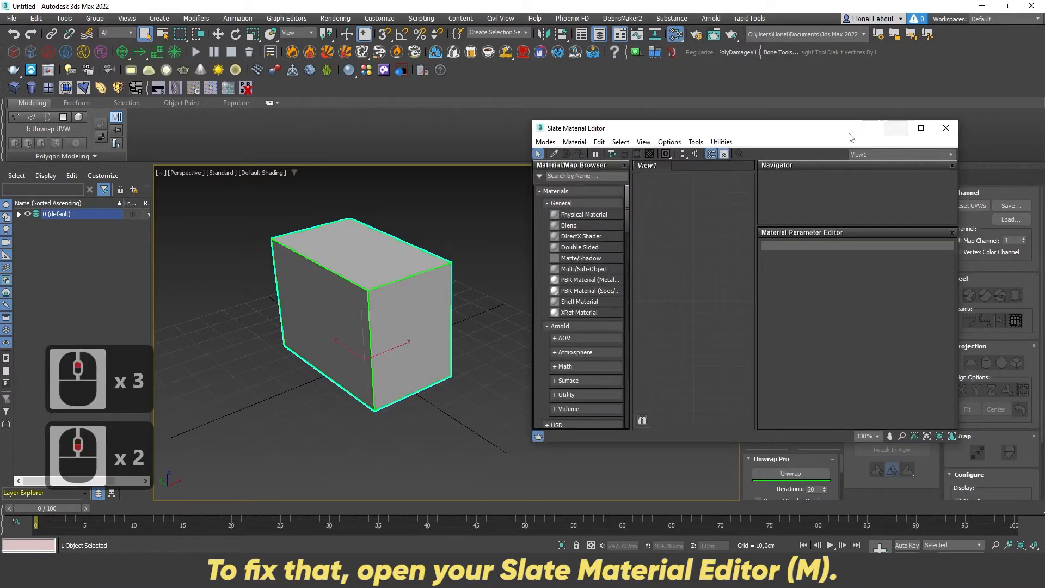
left_click_drag(875, 135, 864, 65)
double_click(947, 147)
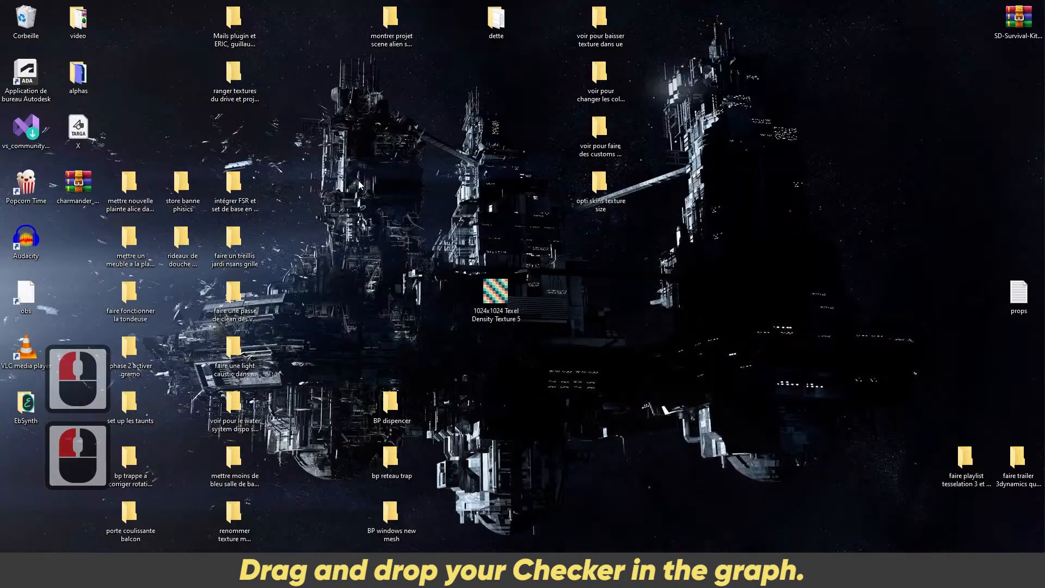
left_click(492, 312)
left_click_drag(493, 311, 444, 479)
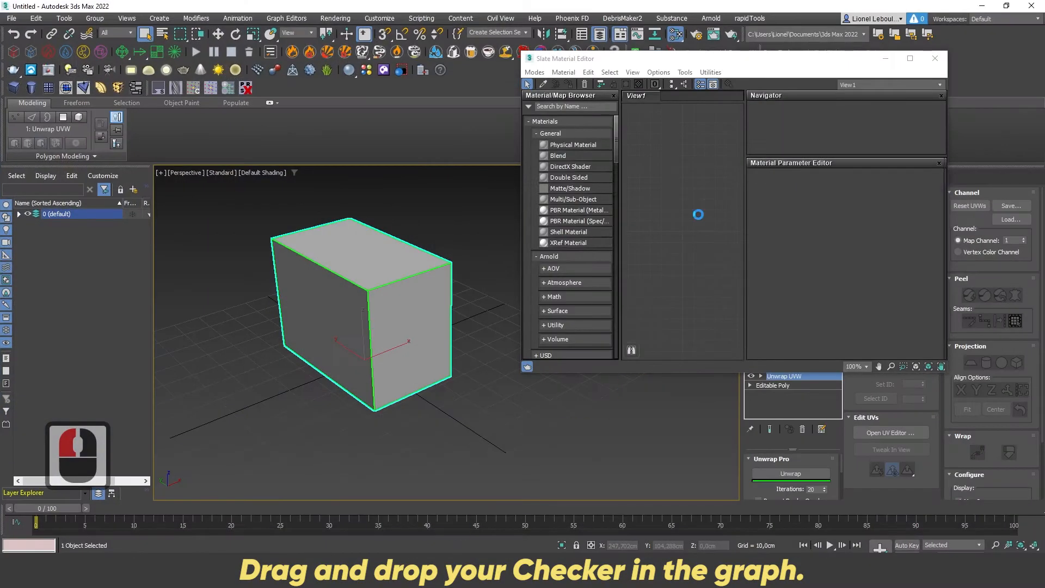
left_click_drag(700, 220, 699, 216)
middle_click_drag(731, 219, 718, 221)
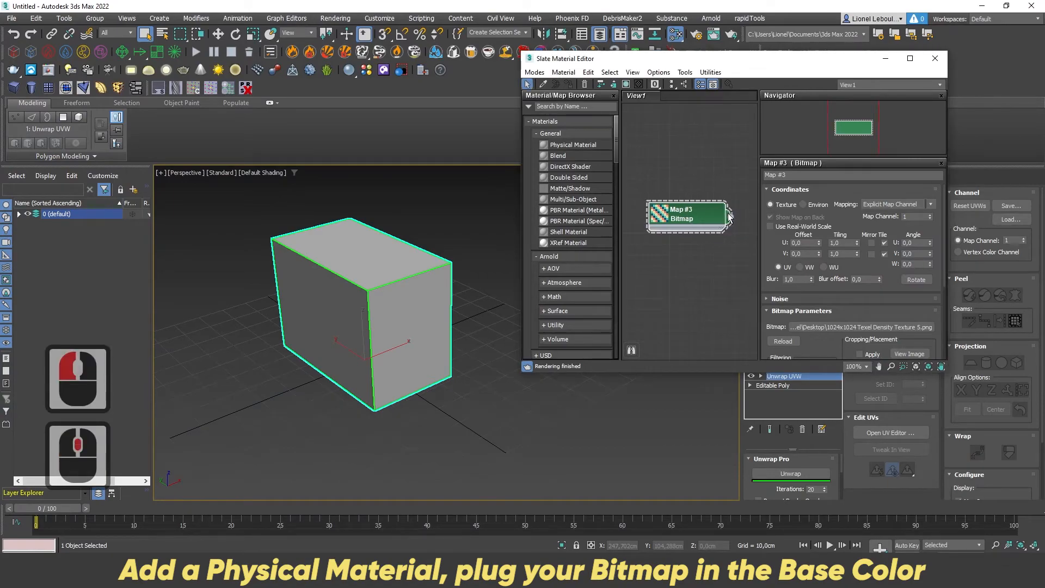
- Add a Physical Material to the graph and connect the bitmap node to its Base Color Map
middle_click_drag(691, 169, 644, 161)
left_click_drag(589, 151, 733, 158)
left_click_drag(659, 194, 681, 178)
middle_click_drag(662, 248, 658, 247)
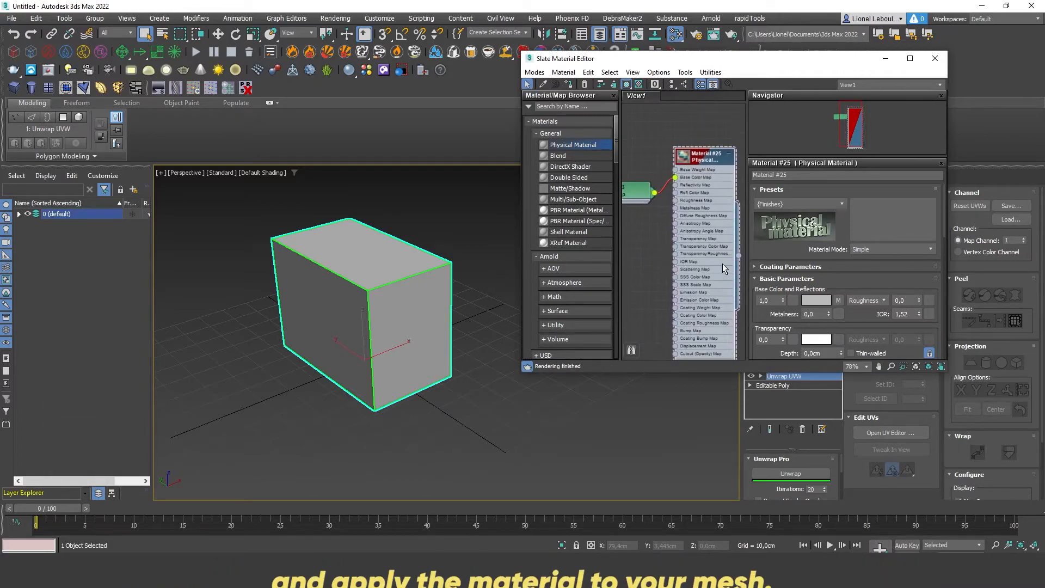
- Assign the Physical Material to the box, then collapse its node and line up the bitmap node with it
left_click_drag(738, 256, 436, 303)
left_click_drag(738, 256, 380, 286)
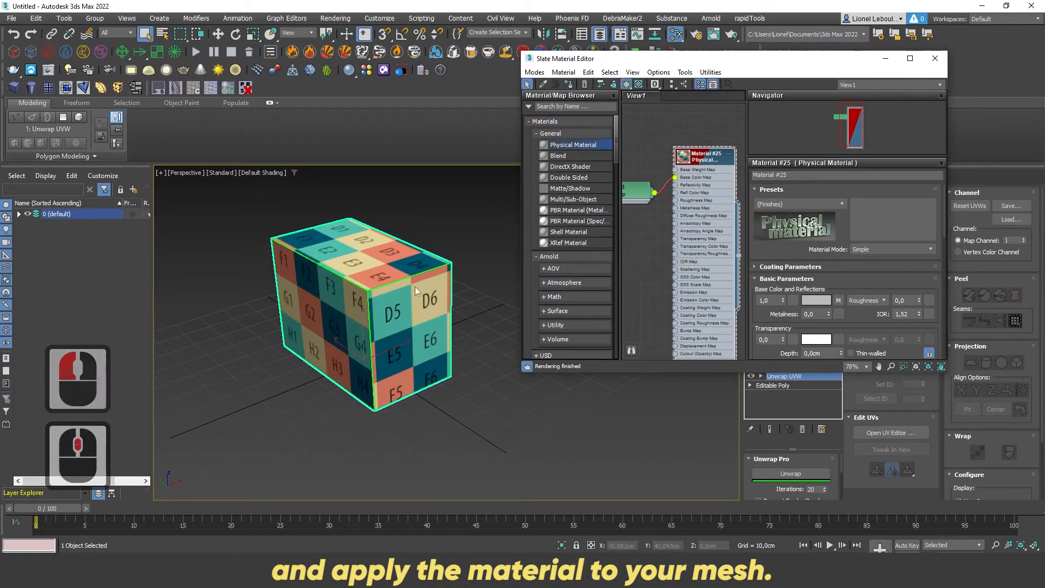
left_click(728, 153)
left_click_drag(639, 192, 635, 159)
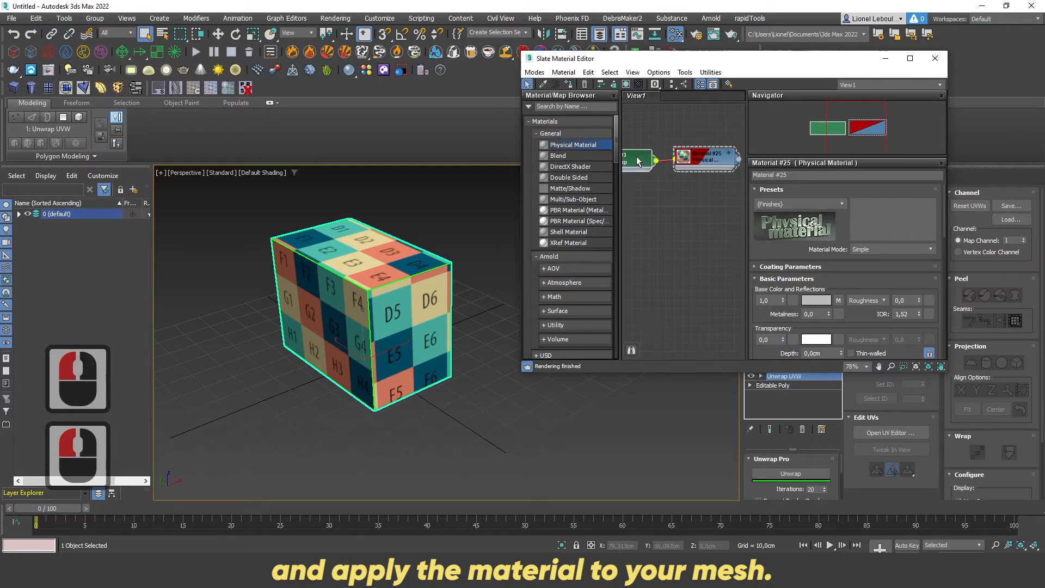
scroll(674, 188, "down", 3)
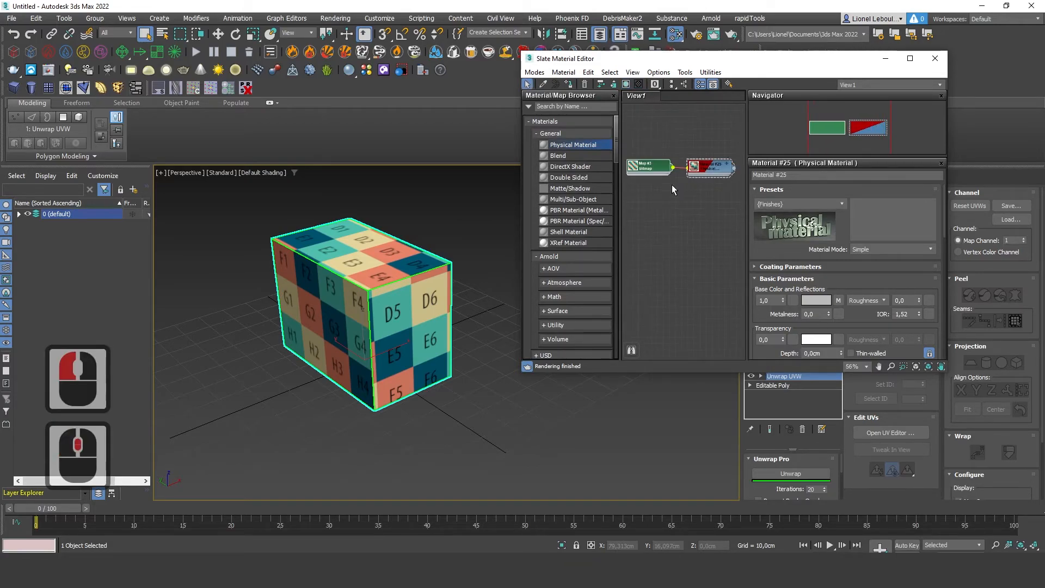
- Close the Slate Material Editor, reopen the box's UV Editor and switch to polygon selection
left_click(932, 61)
left_click(871, 432)
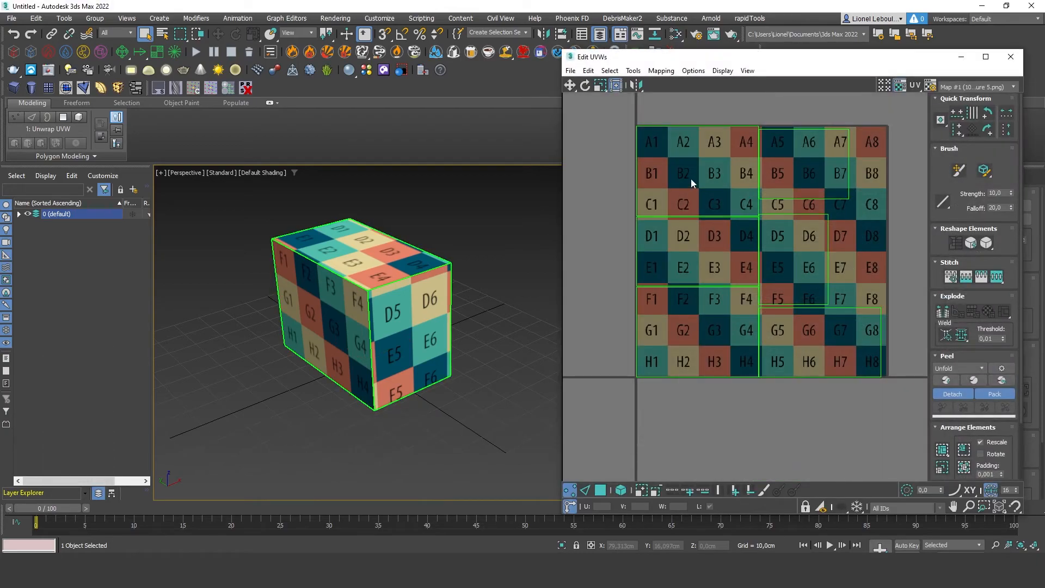
left_click(600, 489)
- Try moving the box's UV polygons, including the top face, over the checker texture
left_click_drag(705, 179, 705, 180)
left_click_drag(782, 192, 807, 215)
right_click(807, 215)
mouse_move(730, 247)
left_mouse_down()
mouse_move(739, 240)
mouse_move(724, 262)
mouse_move(737, 263)
left_mouse_up()
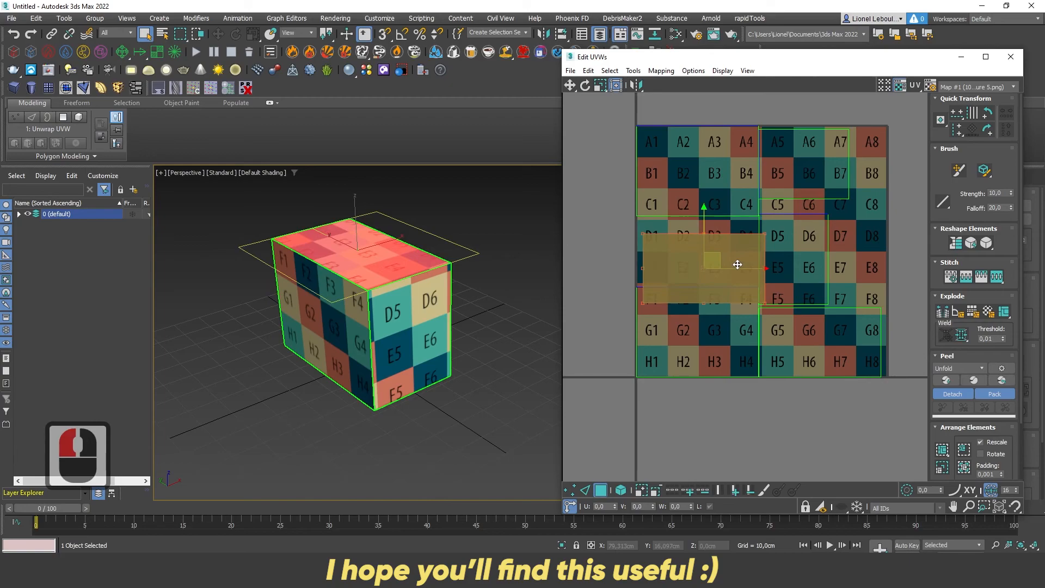
right_click(737, 263)
- Cycle the UV editor texture through CheckerPattern, Texture Checker and the custom Map #1, ending on CheckerPattern
left_click(970, 87)
left_click(970, 105)
left_click(971, 88)
left_click(971, 97)
left_click(965, 87)
left_click(970, 113)
left_click(965, 87)
left_click(961, 104)
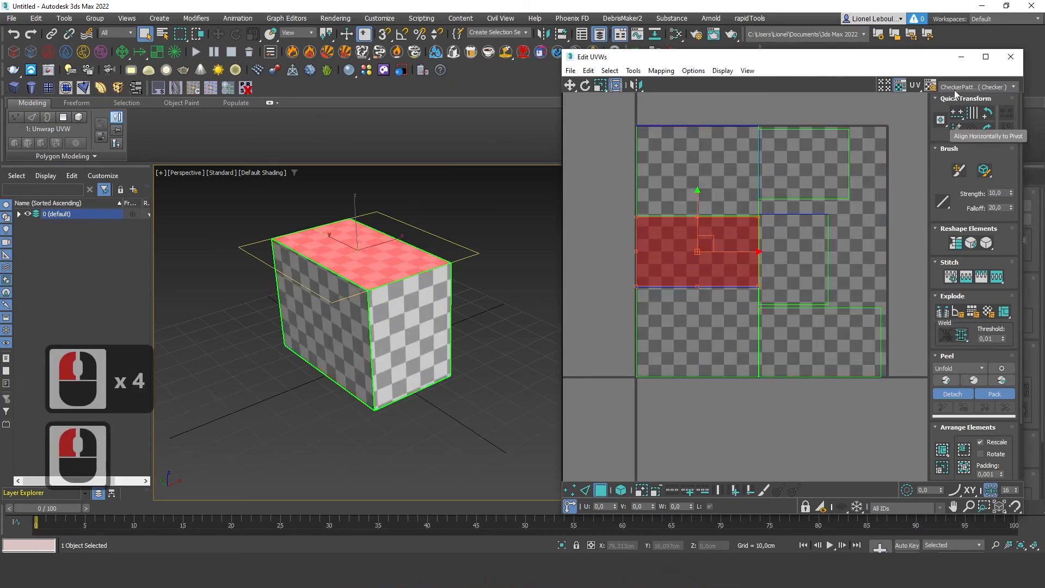
left_click(955, 87)
left_click(955, 98)
left_click(970, 87)
left_click(971, 105)
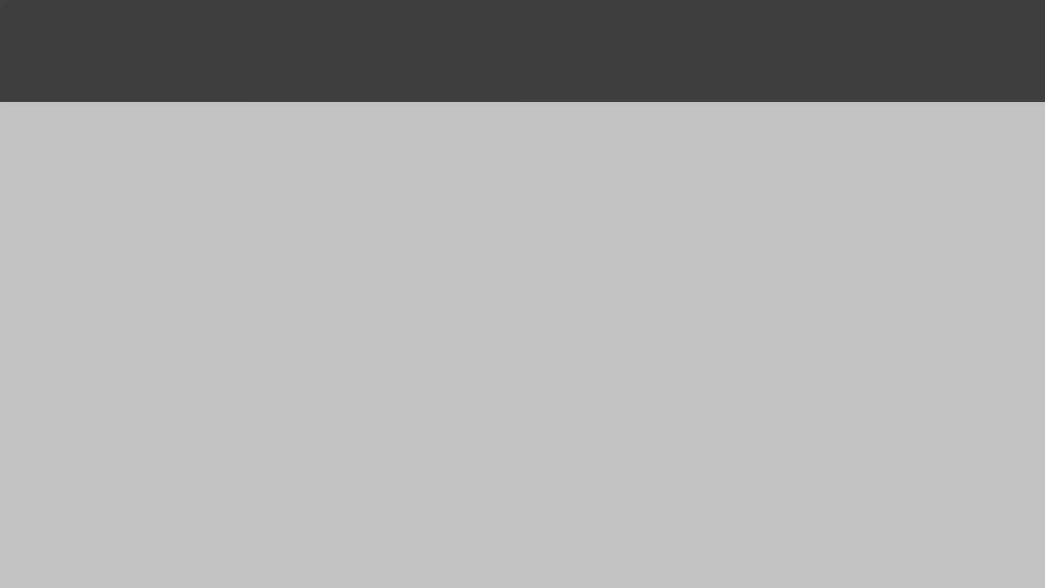